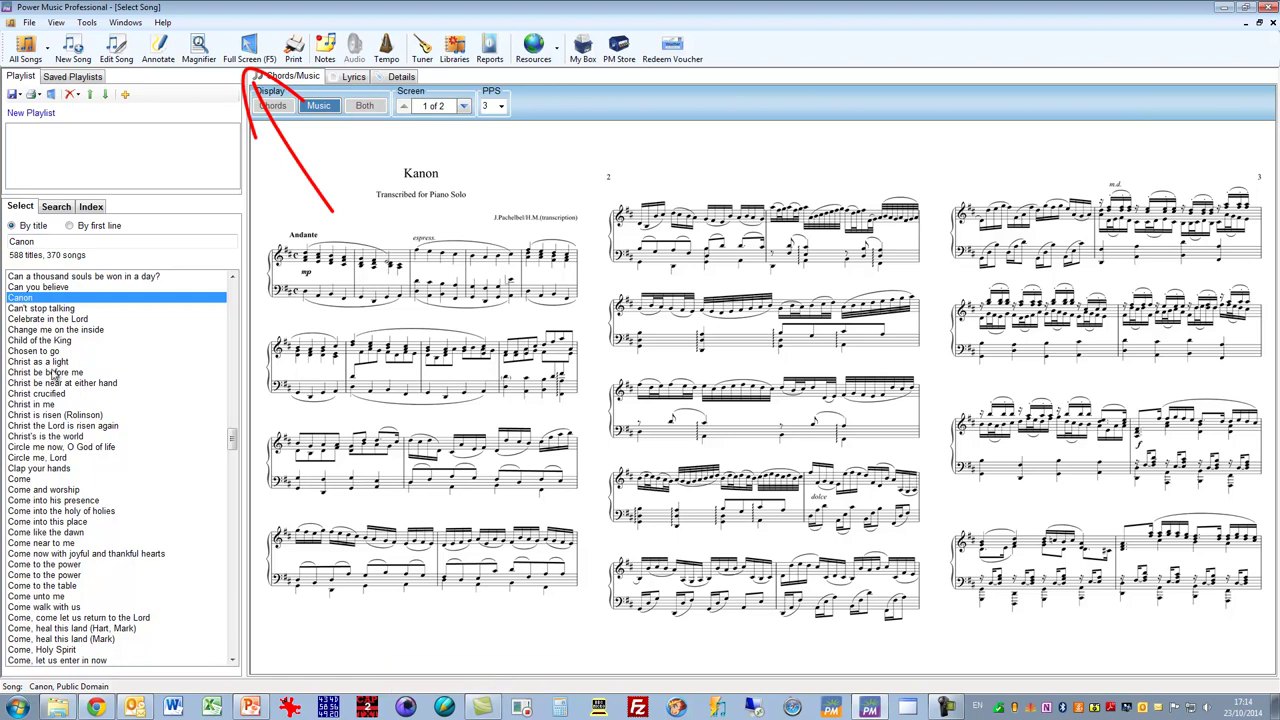
- Show Kanon full screen and discard the red circle drawn on page 3
click(248, 47)
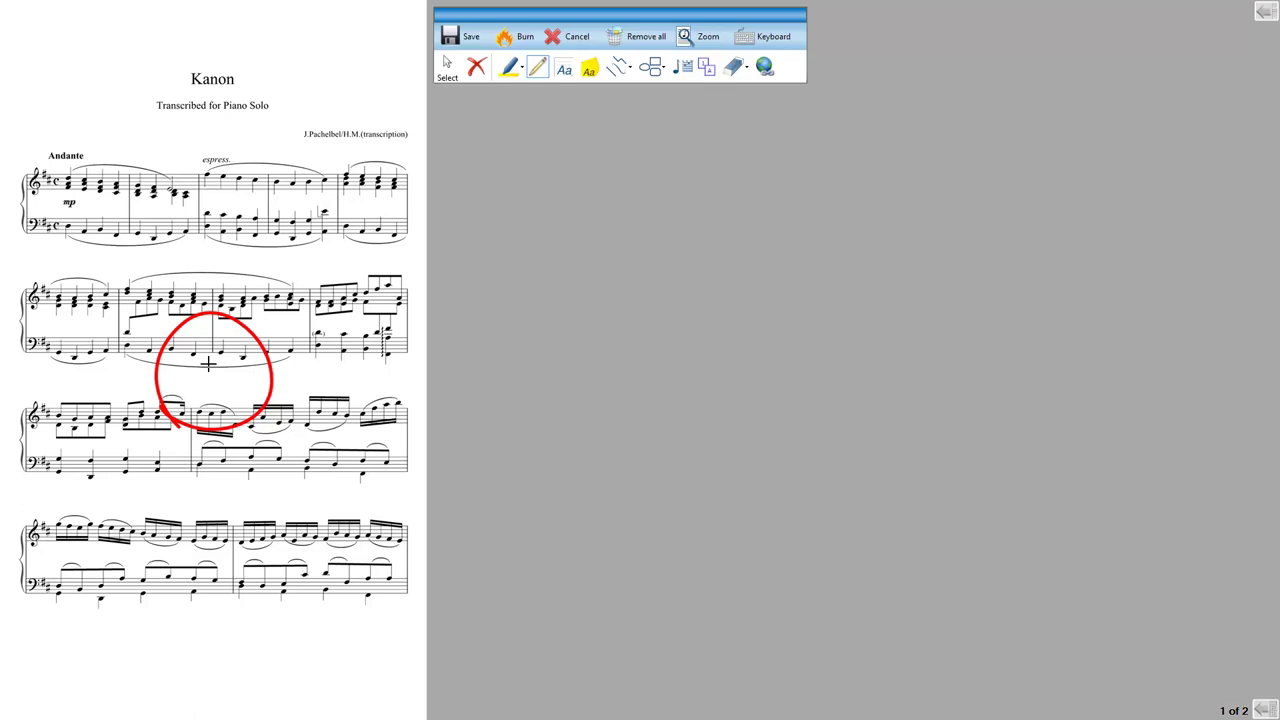
click(591, 36)
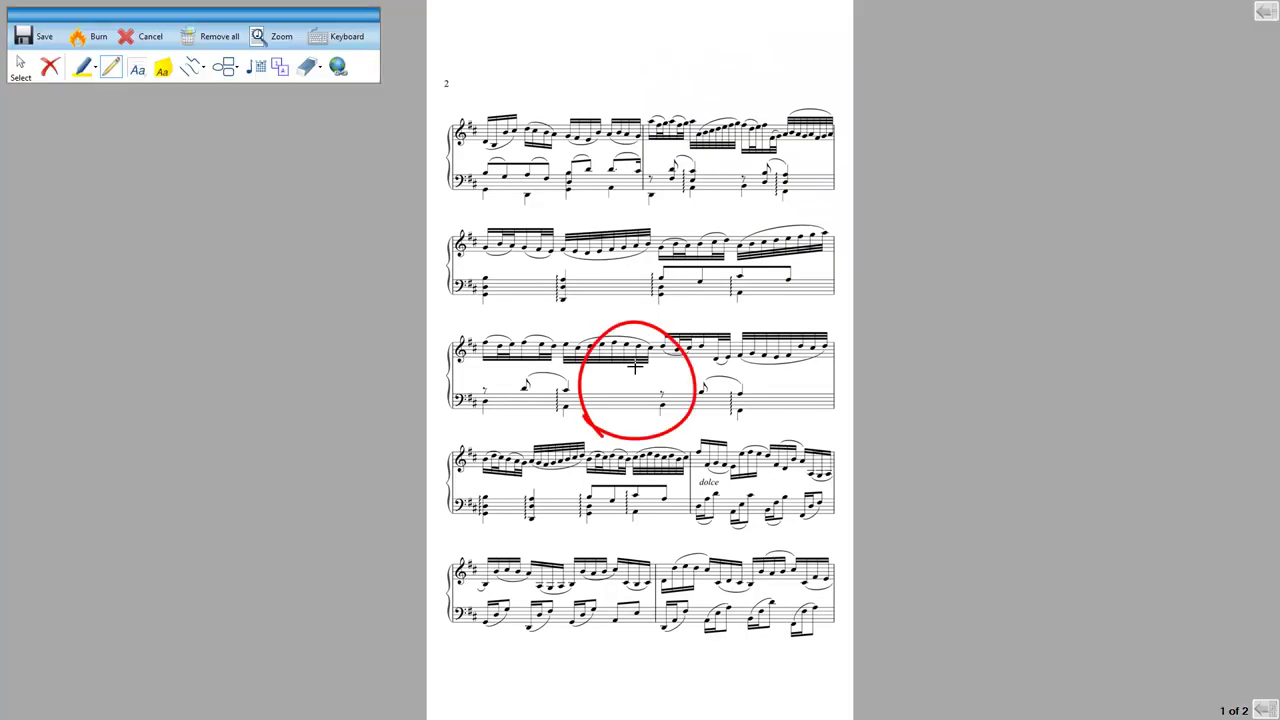
click(135, 40)
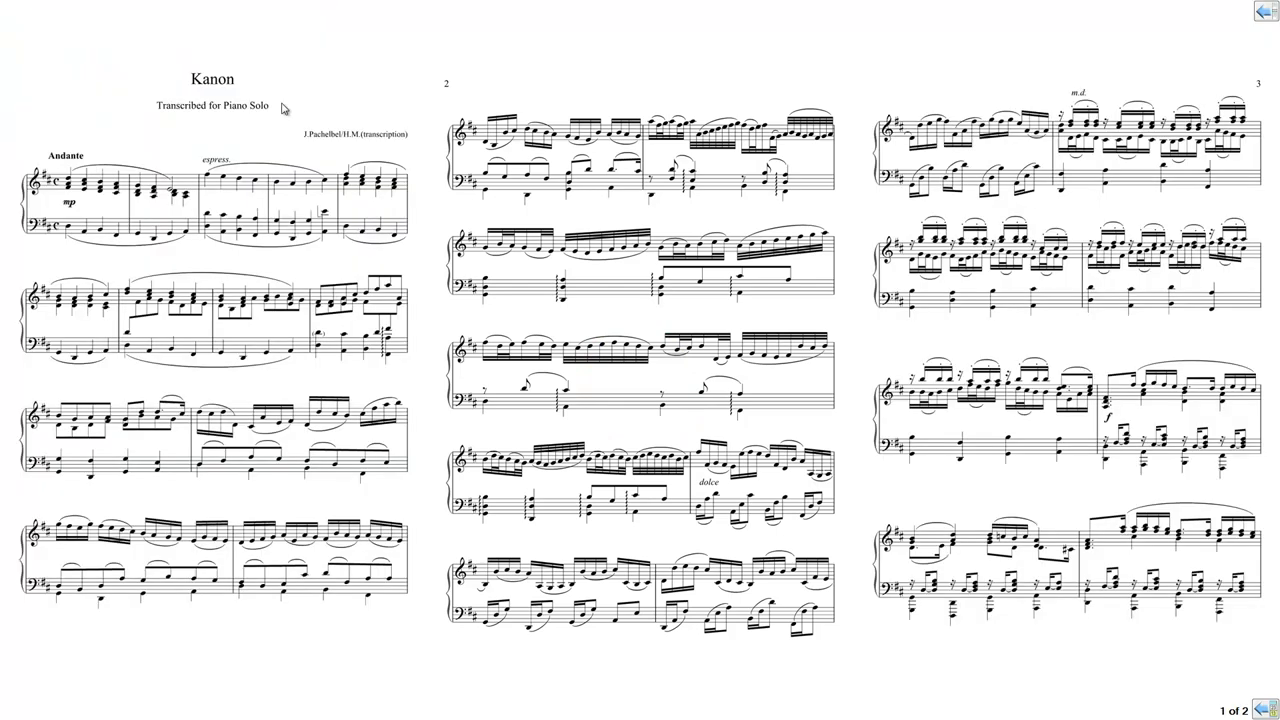
mouse_move(1020, 412)
mouse_down()
mouse_move(1065, 432)
mouse_move(1127, 367)
mouse_move(1032, 426)
mouse_up()
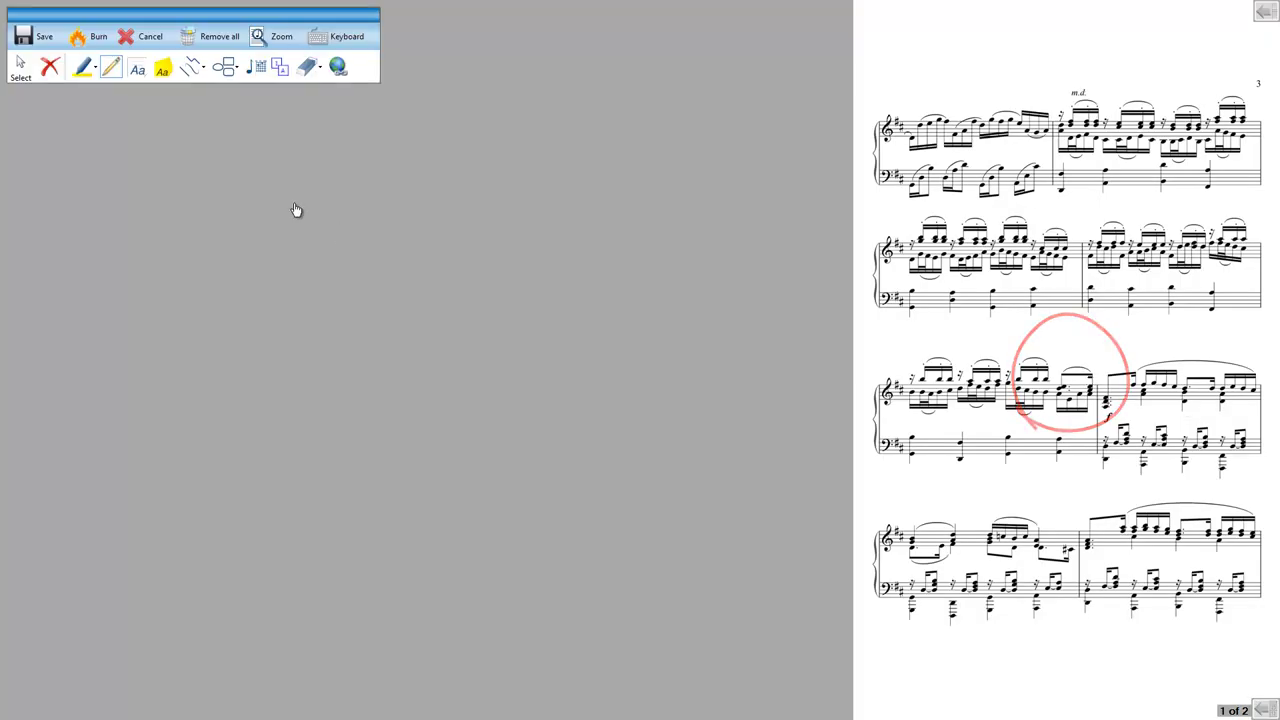
click(140, 37)
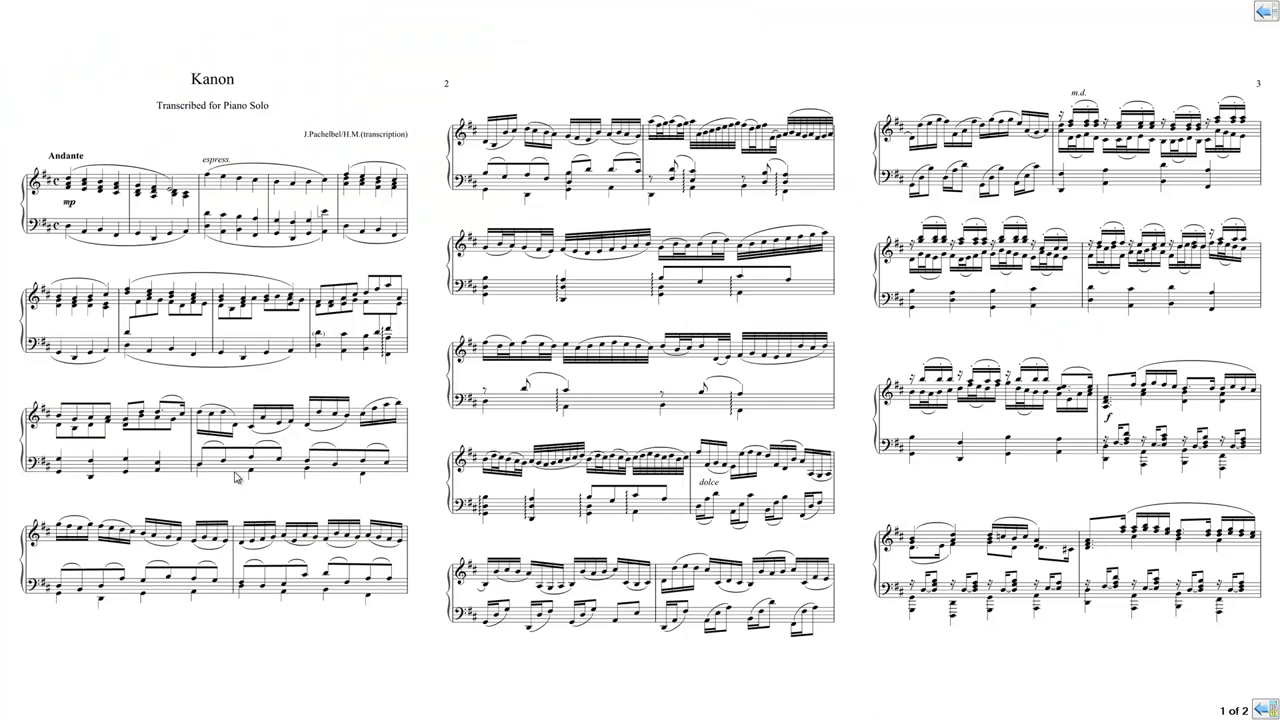
- Enter annotation mode on Kanon's first page and select the fine pencil tool
click(206, 358)
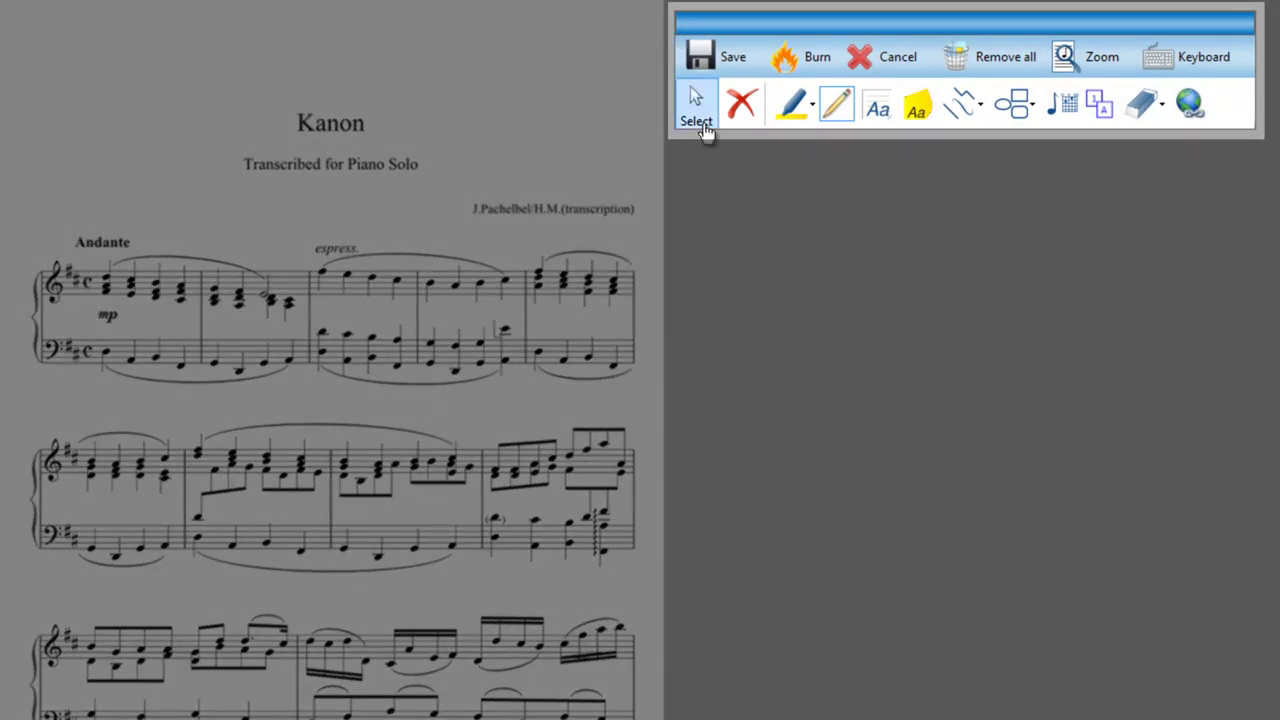
click(792, 118)
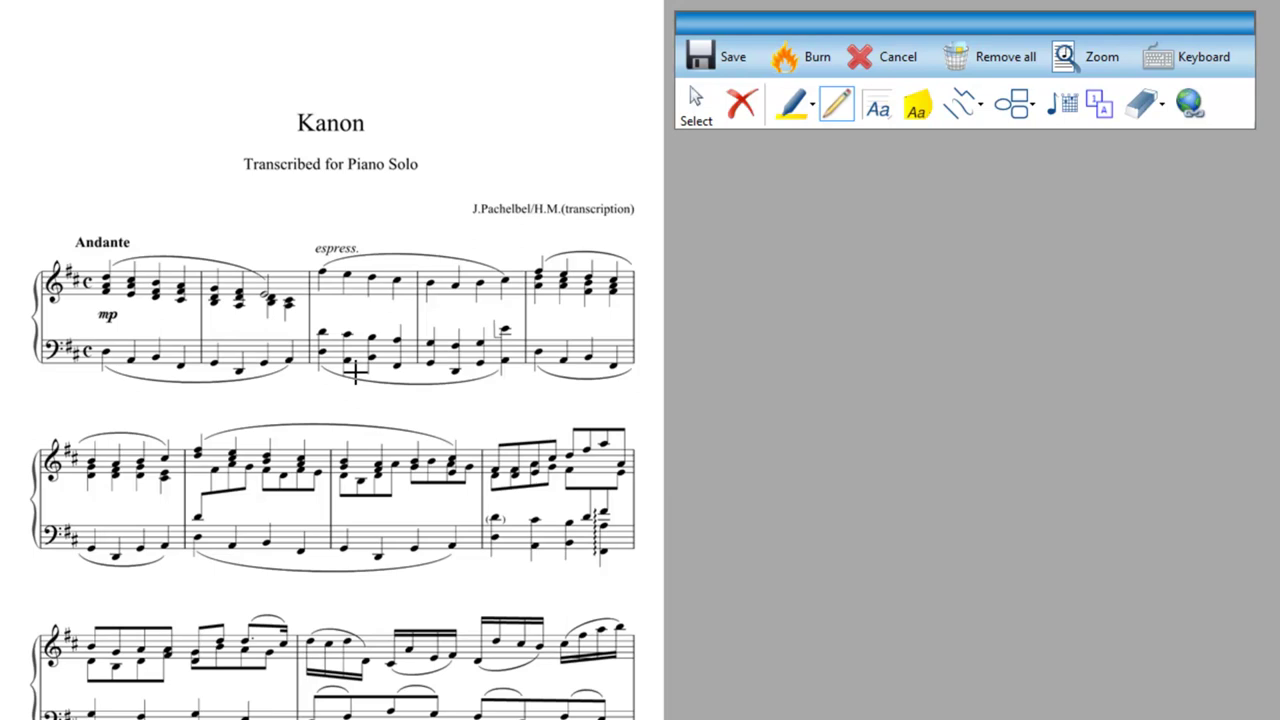
- Loop 'espress.' in pencil and cover bar 2 of system two with a yellow rectangle
mouse_move(358, 240)
mouse_down()
mouse_move(295, 239)
mouse_move(294, 259)
mouse_move(394, 247)
mouse_move(344, 234)
mouse_up()
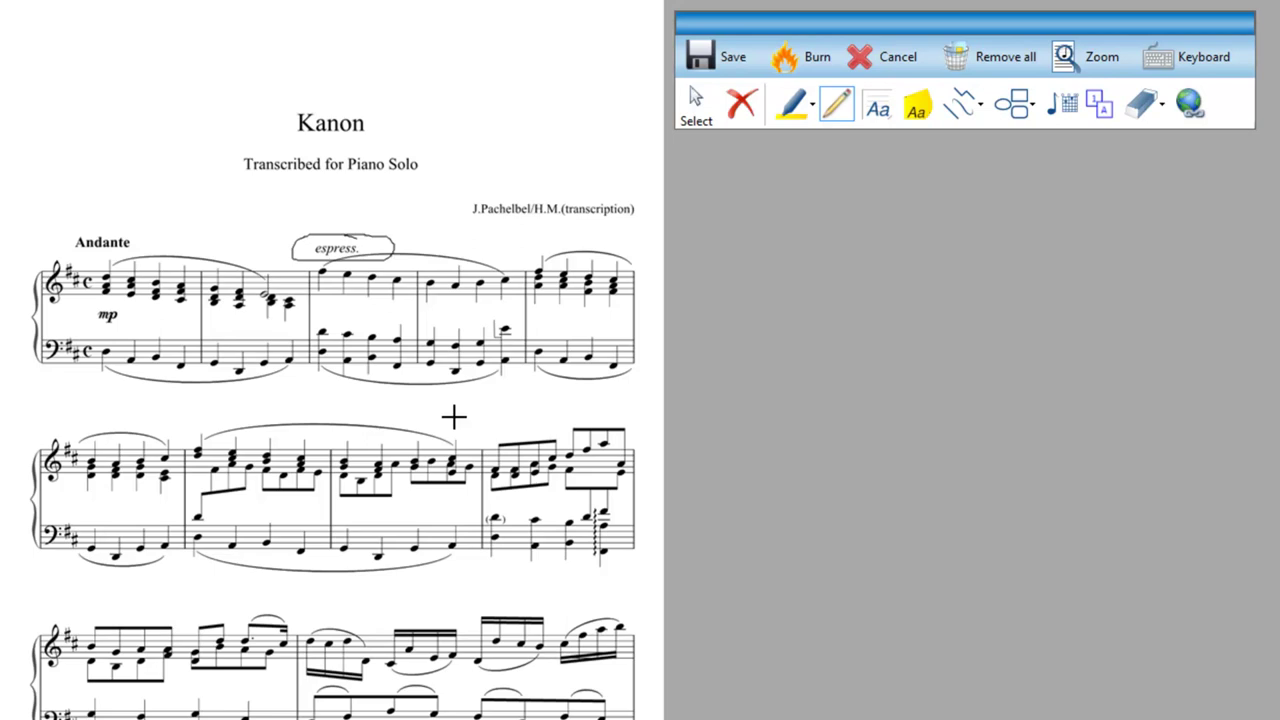
click(808, 106)
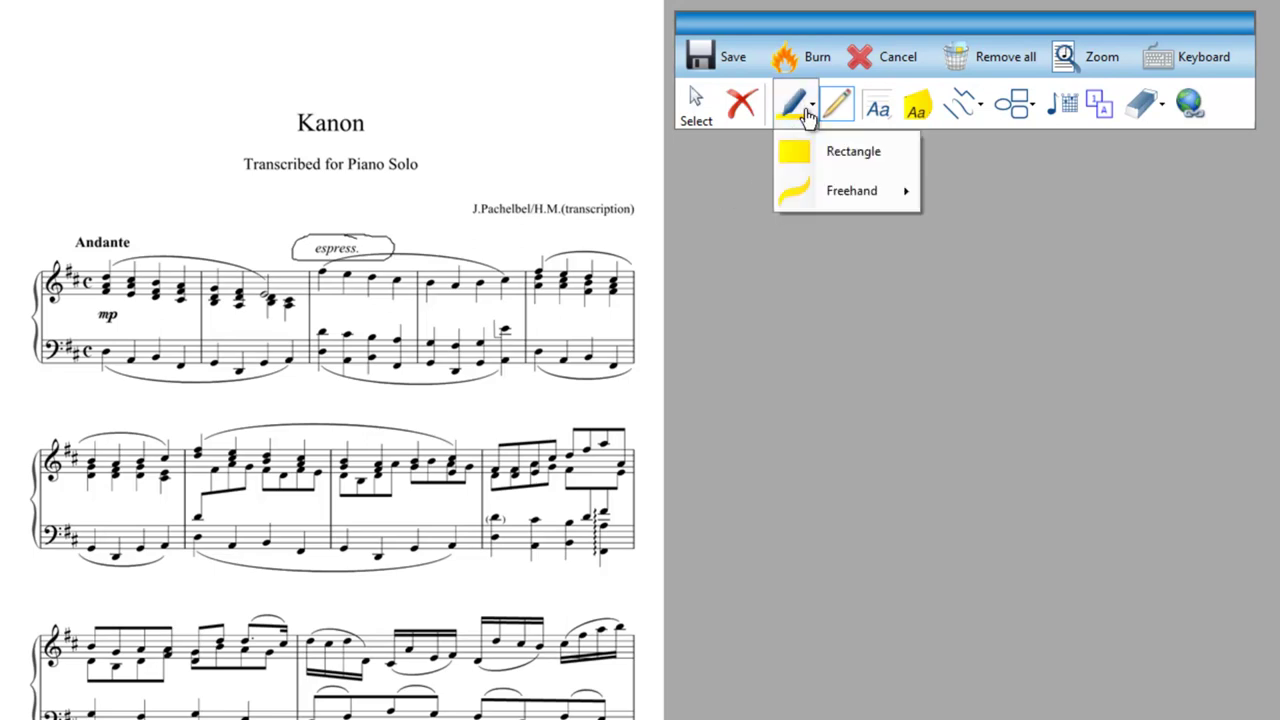
click(848, 186)
click(808, 106)
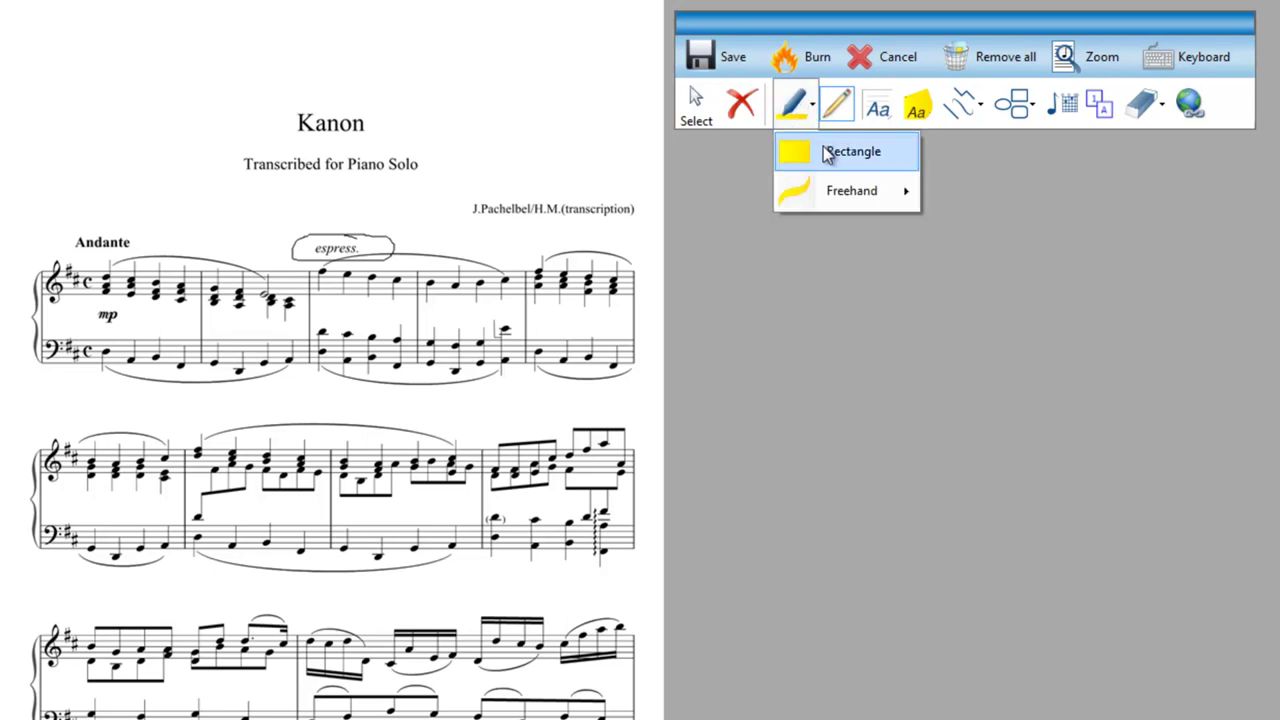
click(823, 147)
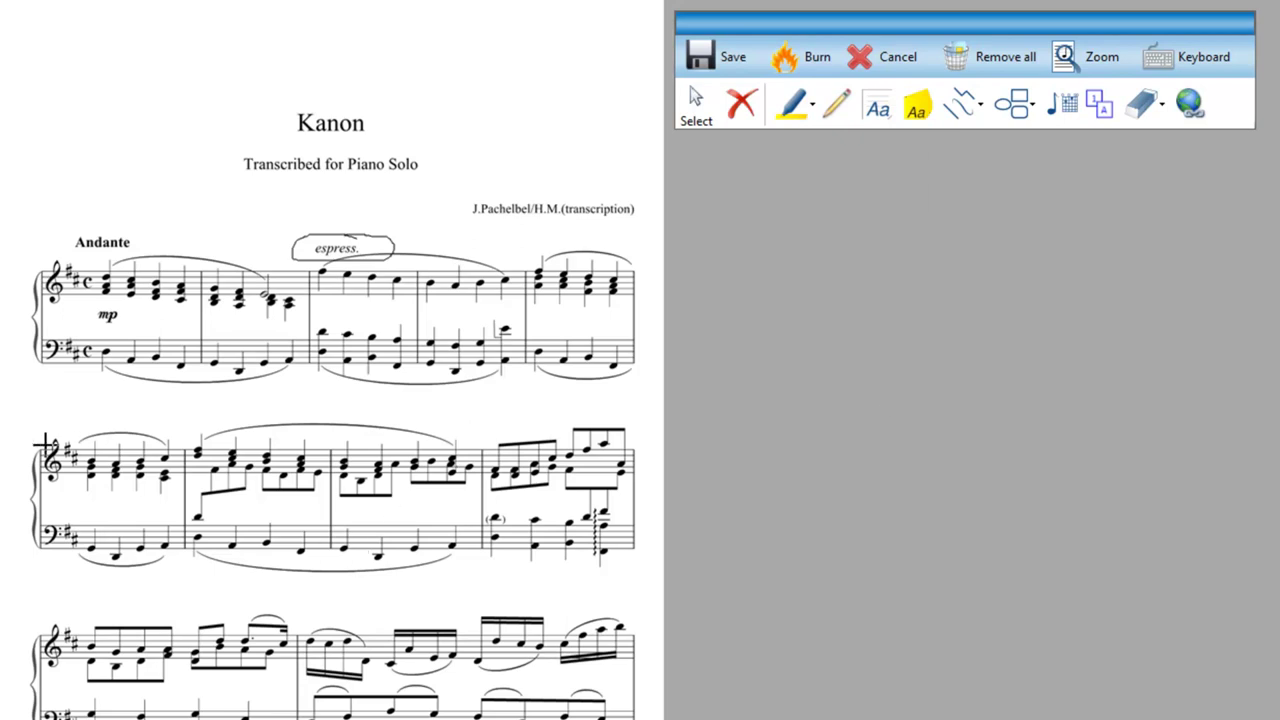
drag(187, 442, 330, 555)
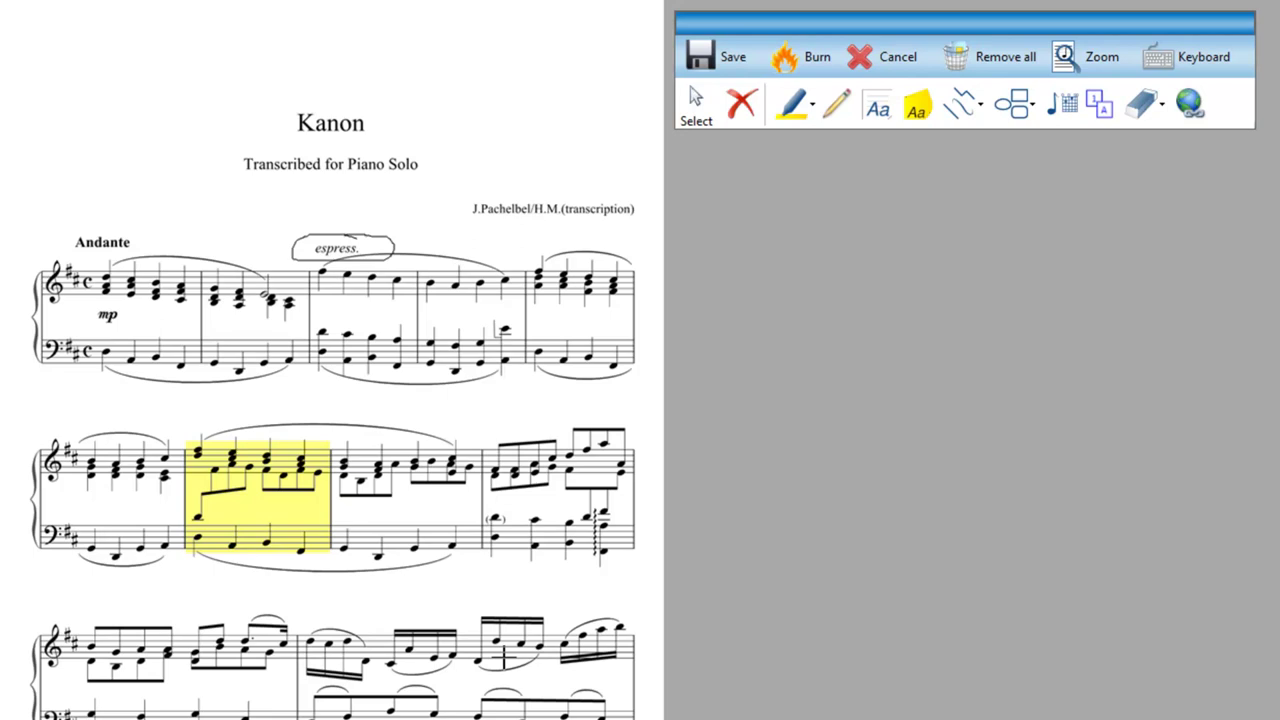
- Add a text note reading 'Add a text box' at the top of the page
click(880, 110)
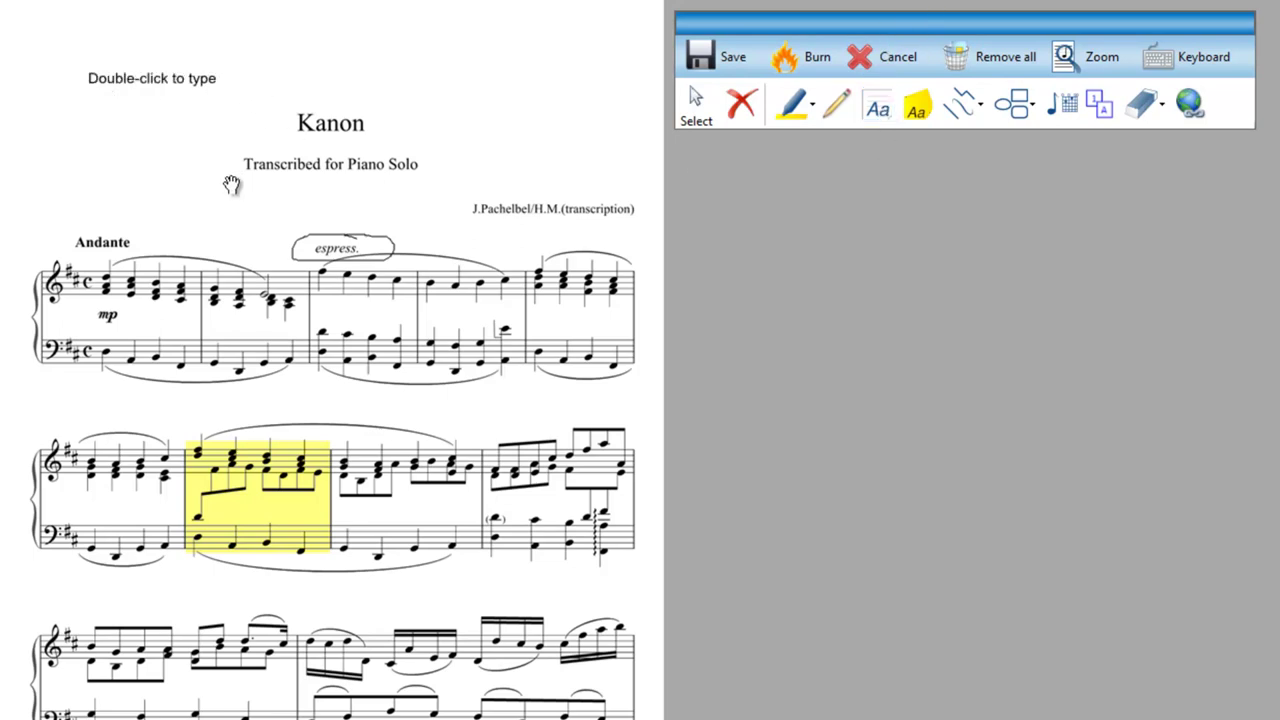
double_click(188, 79)
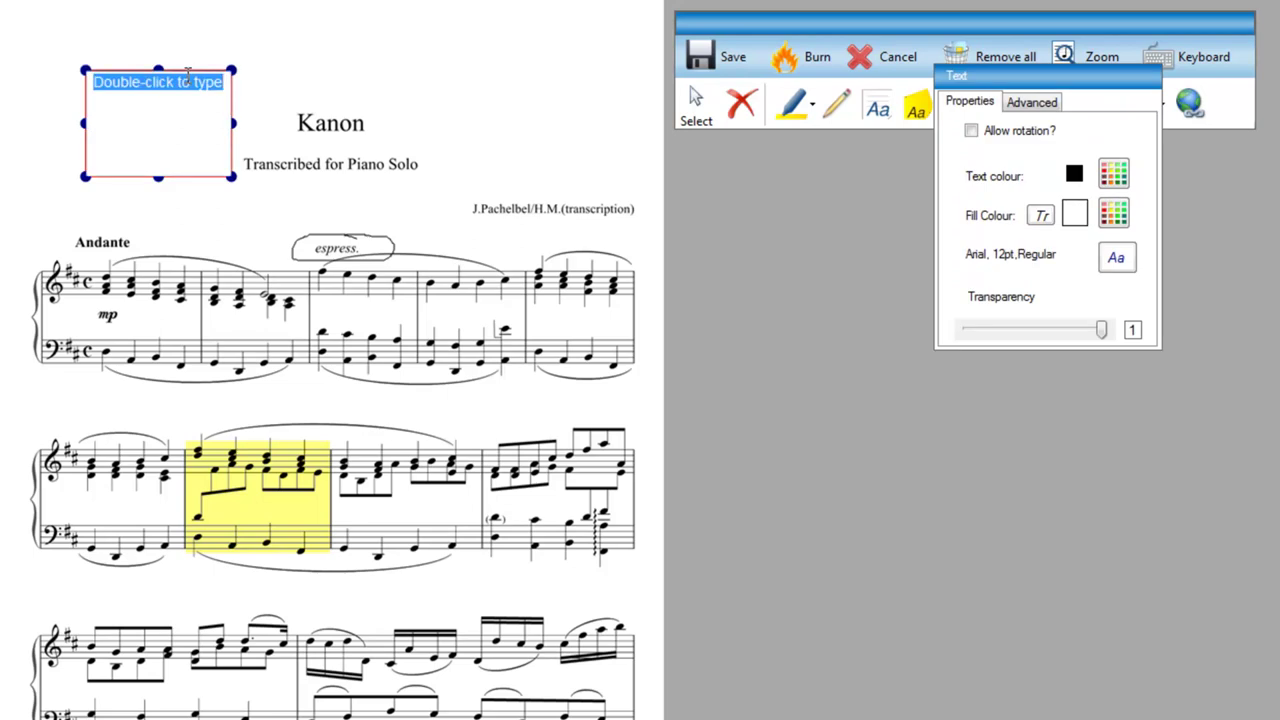
text(Add a te)
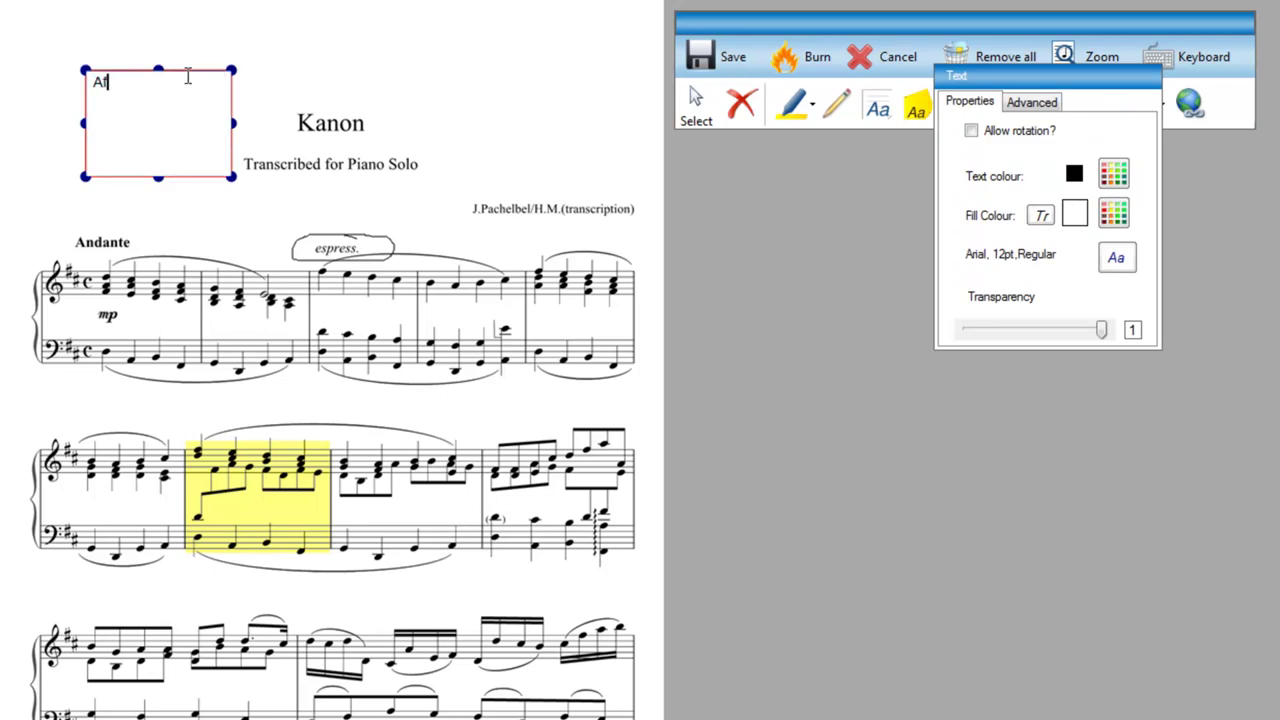
text(xt box)
click(272, 189)
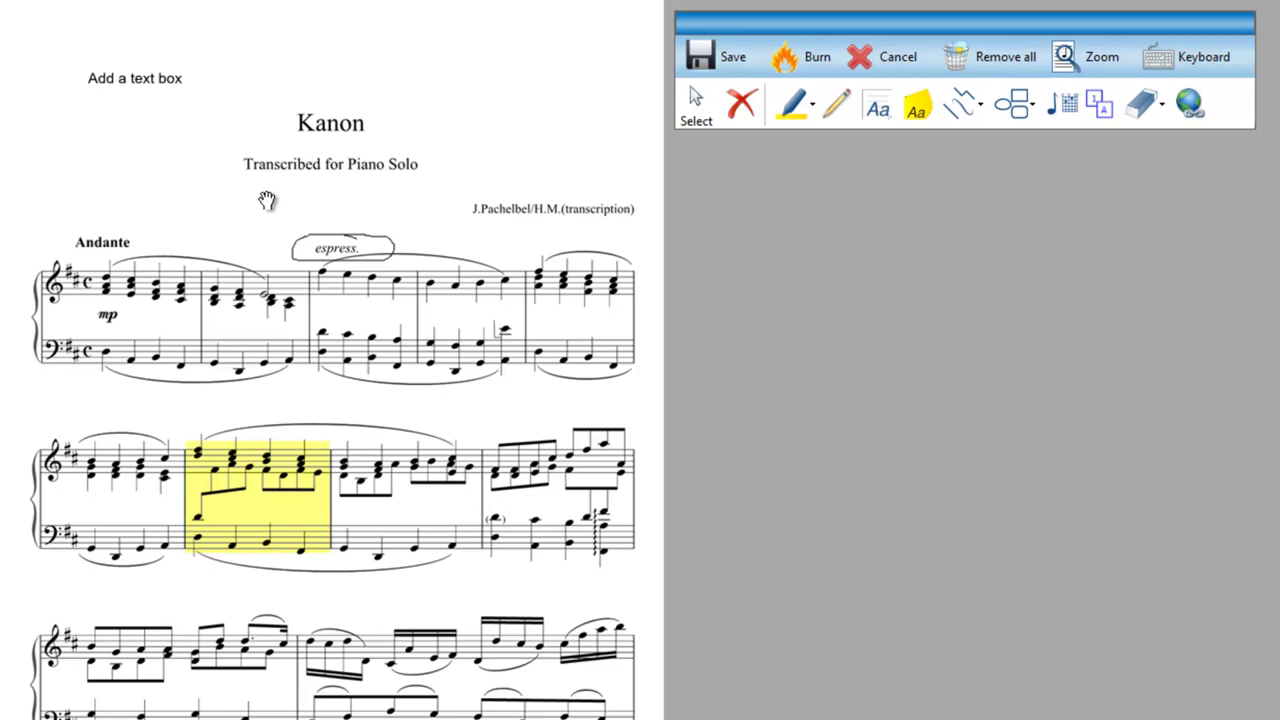
- Move the note over the Andante bar and stretch the yellow highlight across bars 3–4
click(696, 102)
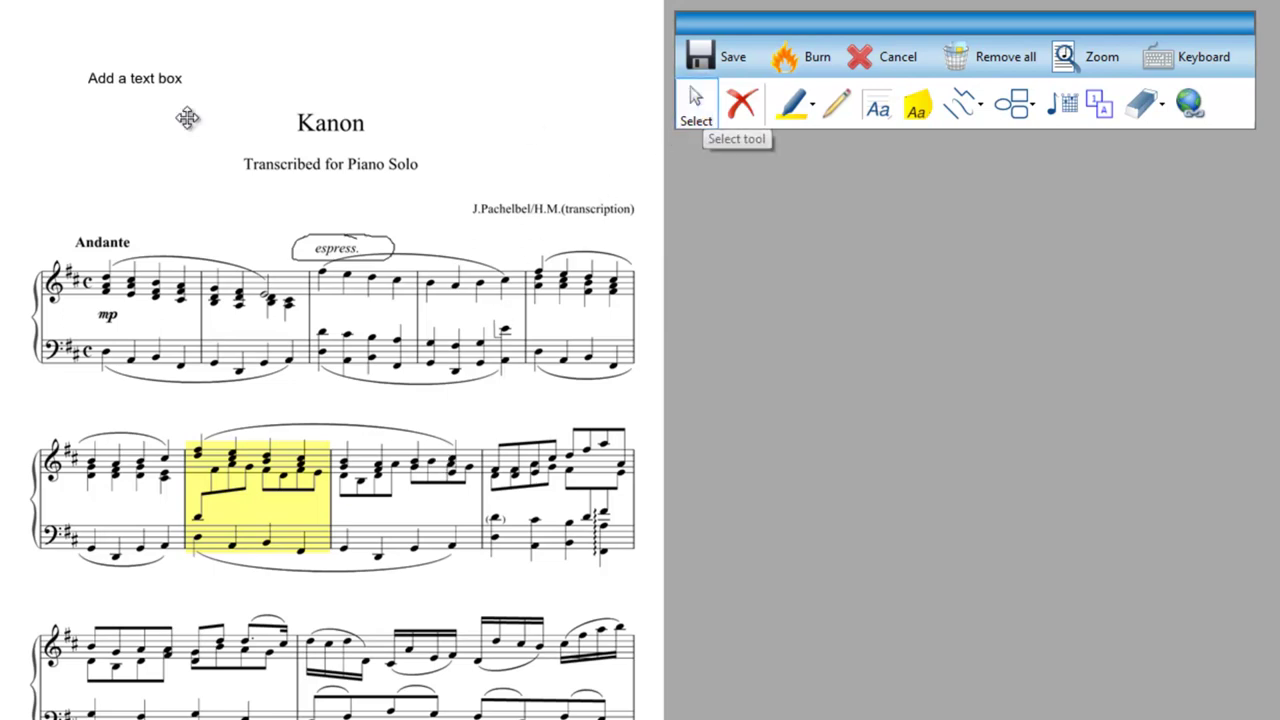
click(122, 88)
mouse_move(181, 151)
mouse_down()
mouse_move(195, 405)
mouse_move(190, 316)
mouse_move(213, 311)
mouse_up()
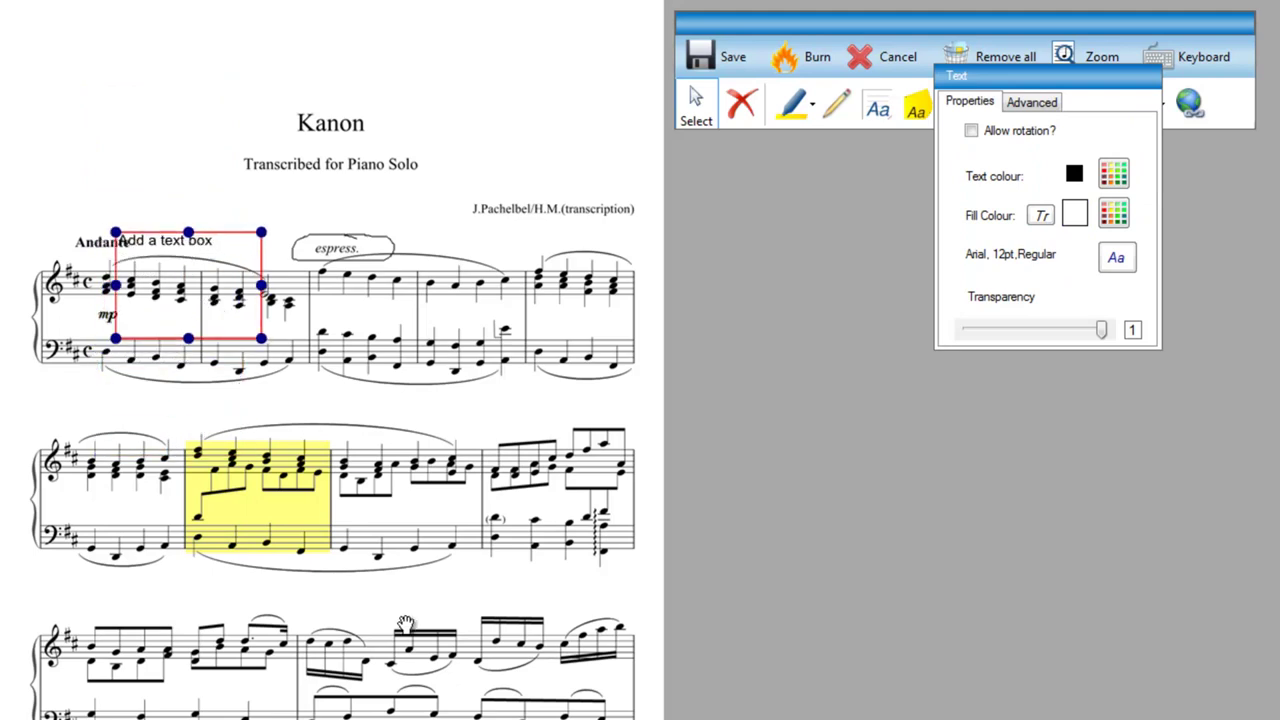
click(257, 489)
mouse_move(275, 489)
mouse_down()
mouse_move(428, 418)
mouse_move(425, 495)
mouse_up()
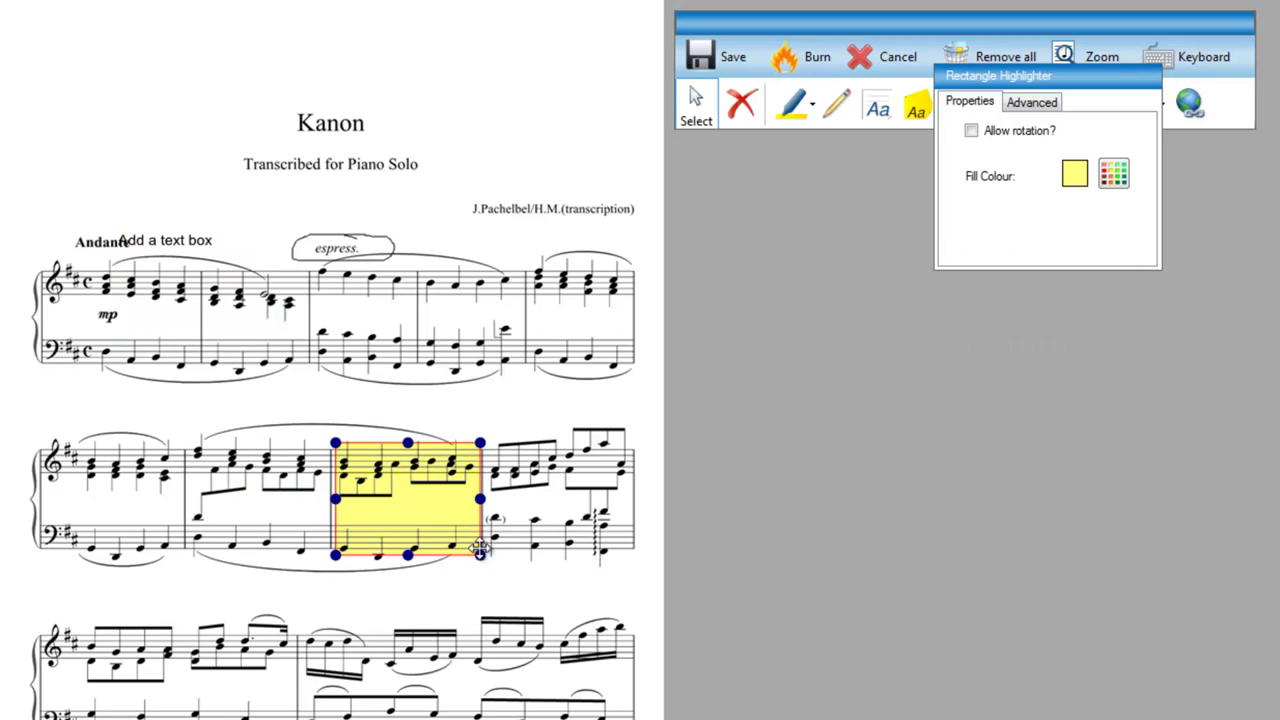
mouse_move(481, 553)
mouse_down()
mouse_move(403, 500)
mouse_move(482, 552)
mouse_move(632, 562)
mouse_up()
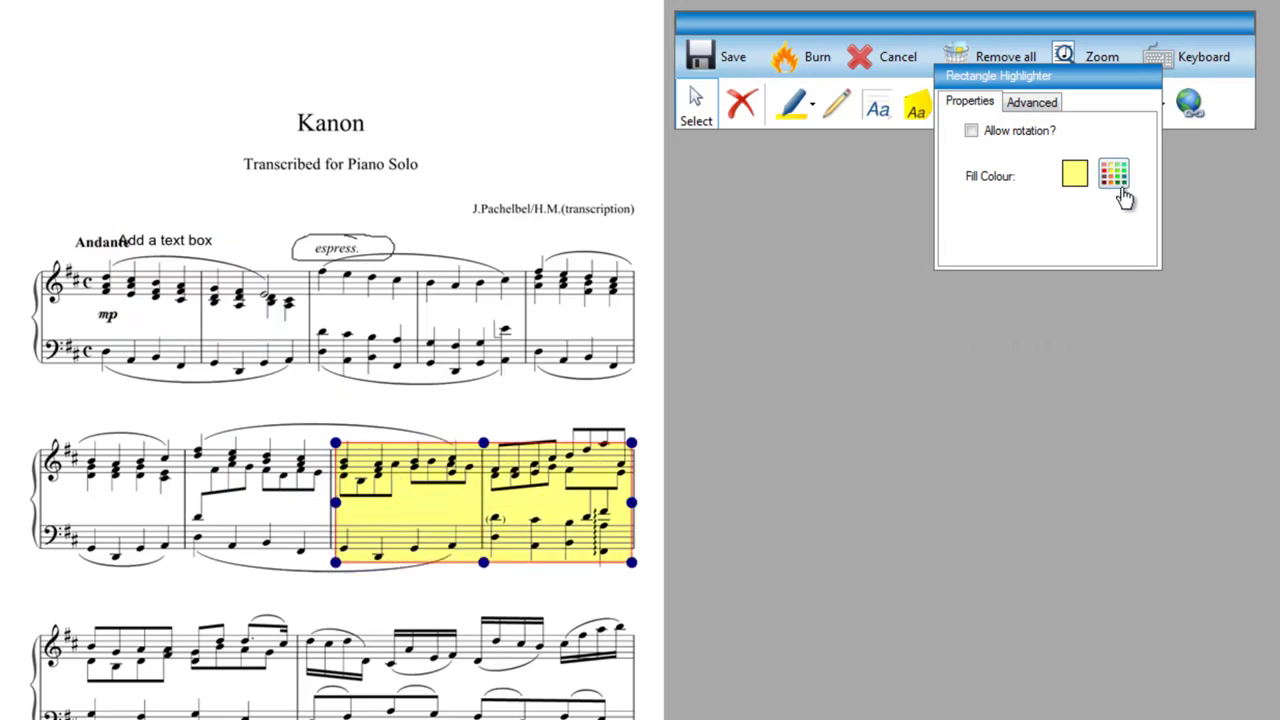
drag(1109, 77, 1119, 187)
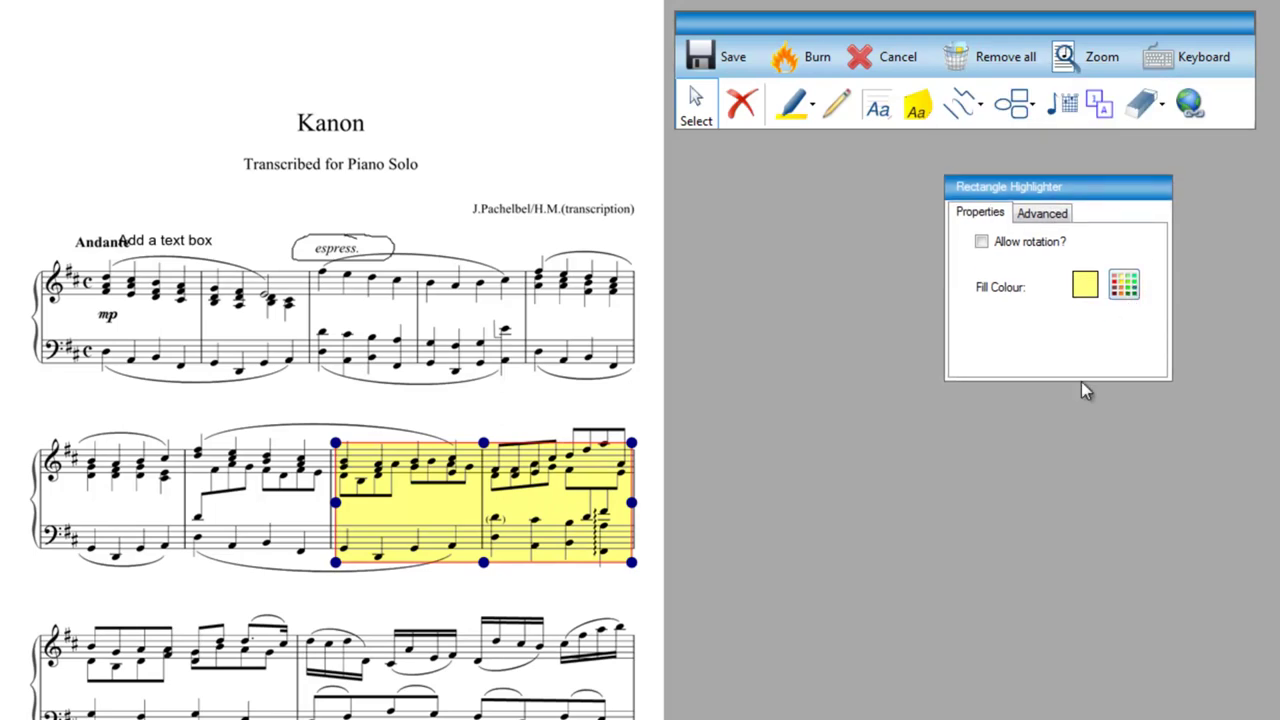
- Open Insert Music Symbol, browse Notes/rests and Dynamics, then show the Quick drop set
click(968, 106)
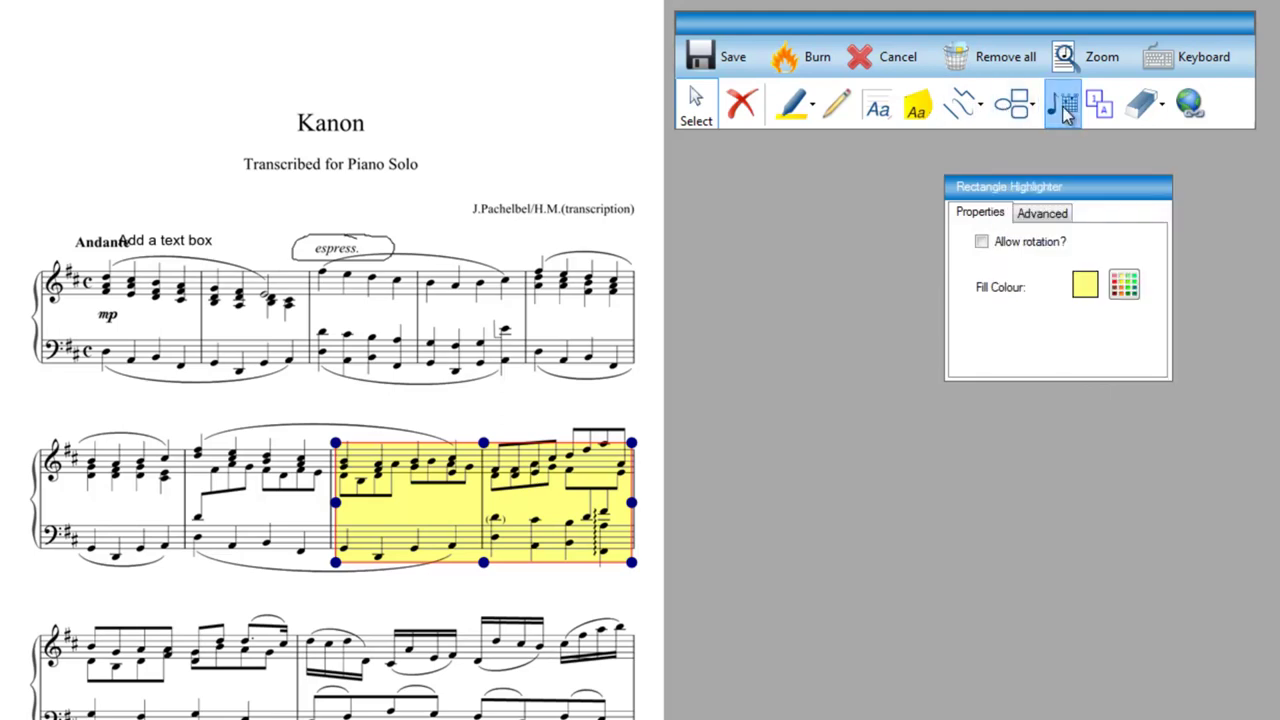
click(1066, 108)
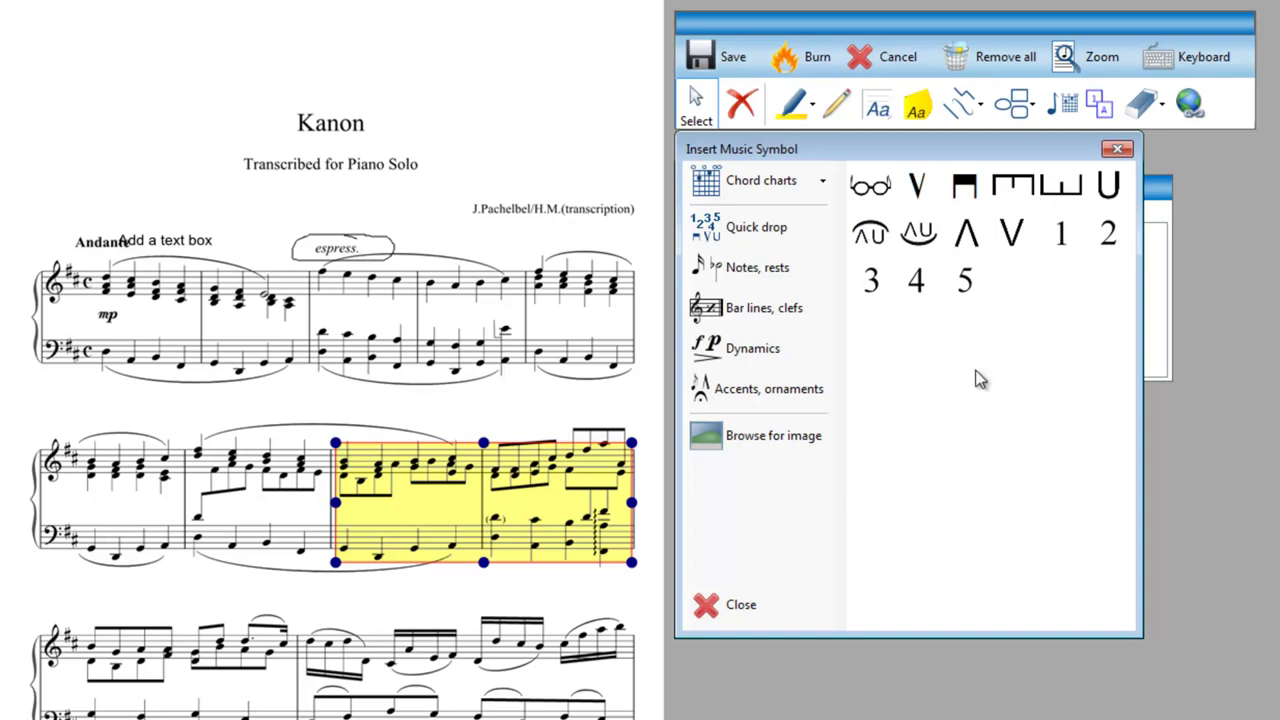
click(753, 278)
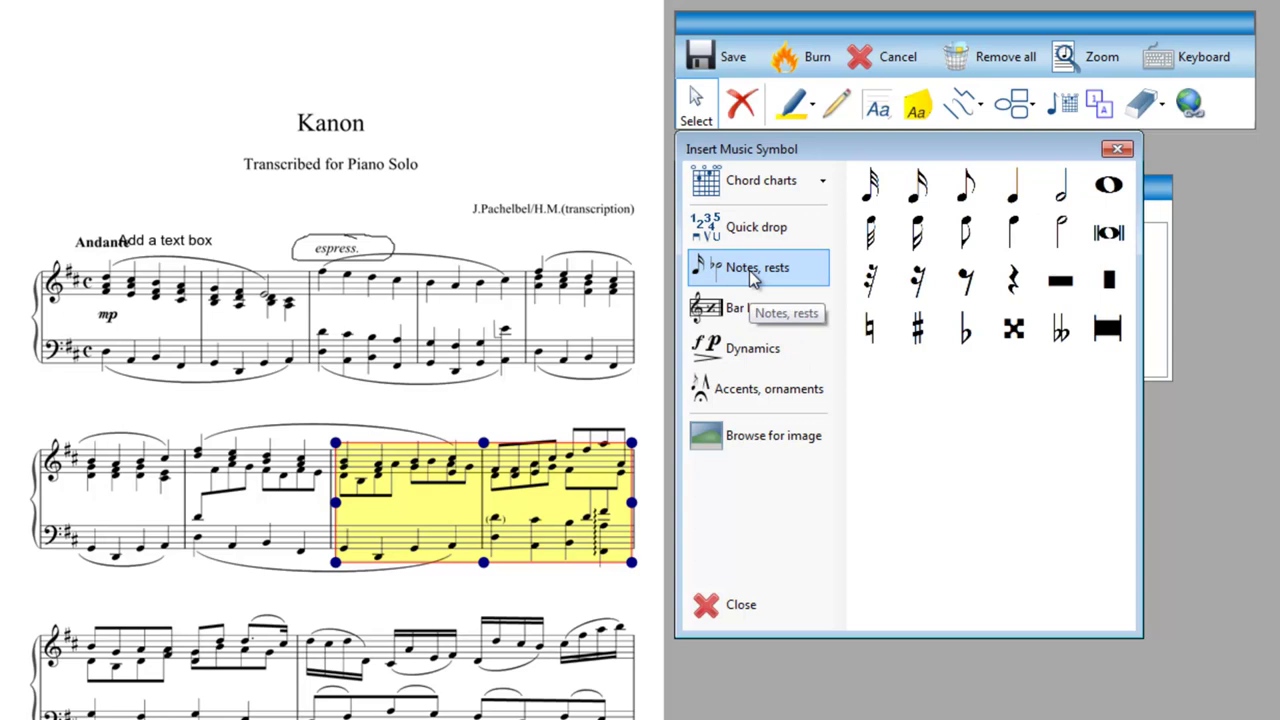
click(756, 358)
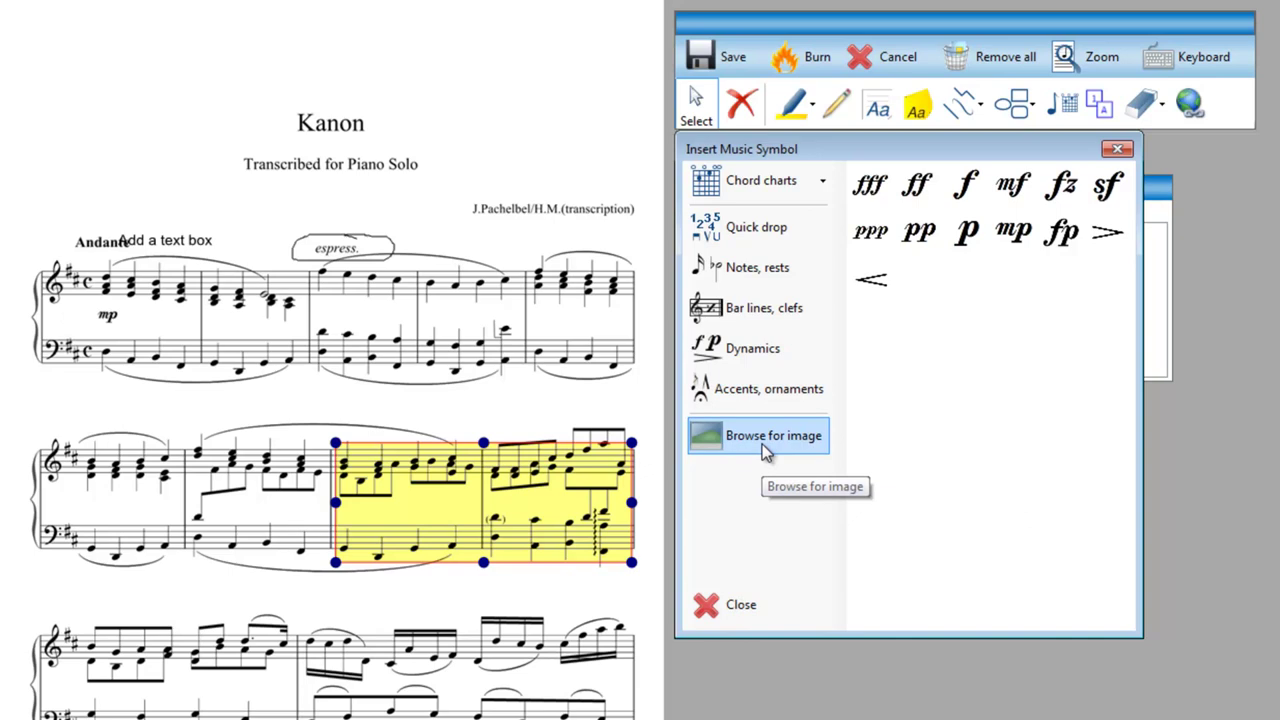
click(767, 230)
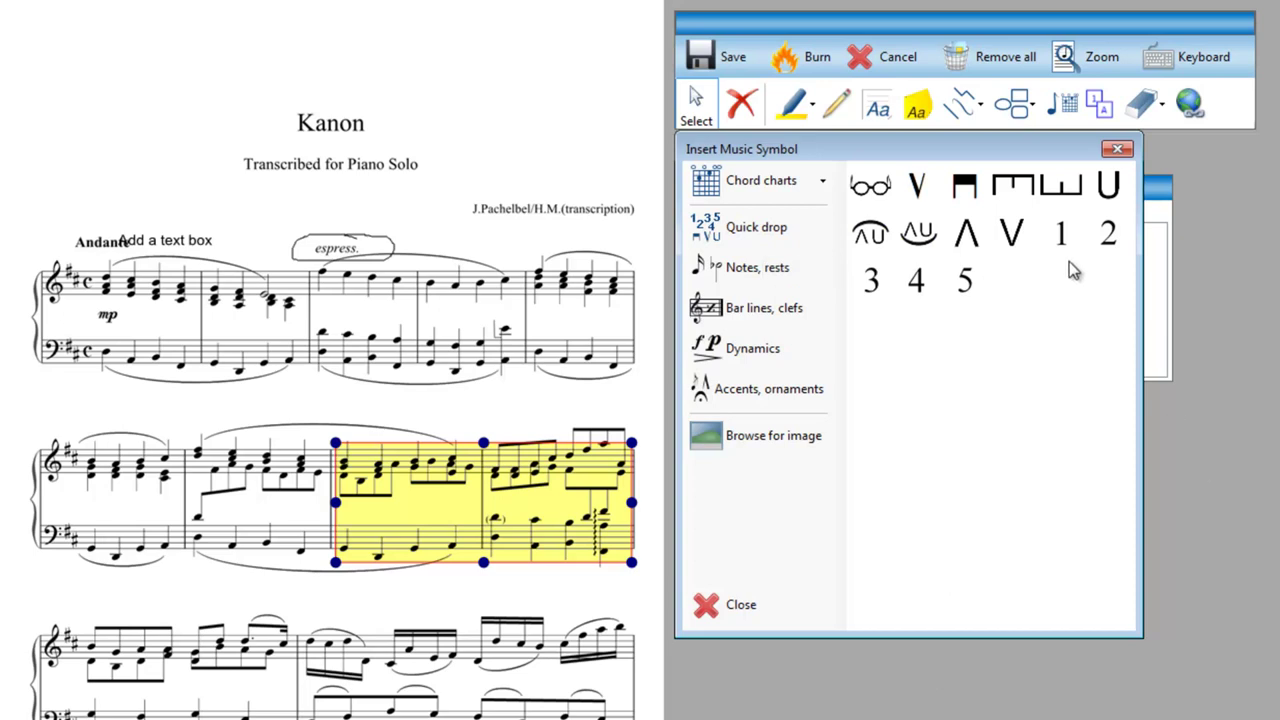
- Choose the finger number 2 symbol, adjust its size, and colour it red
click(1110, 240)
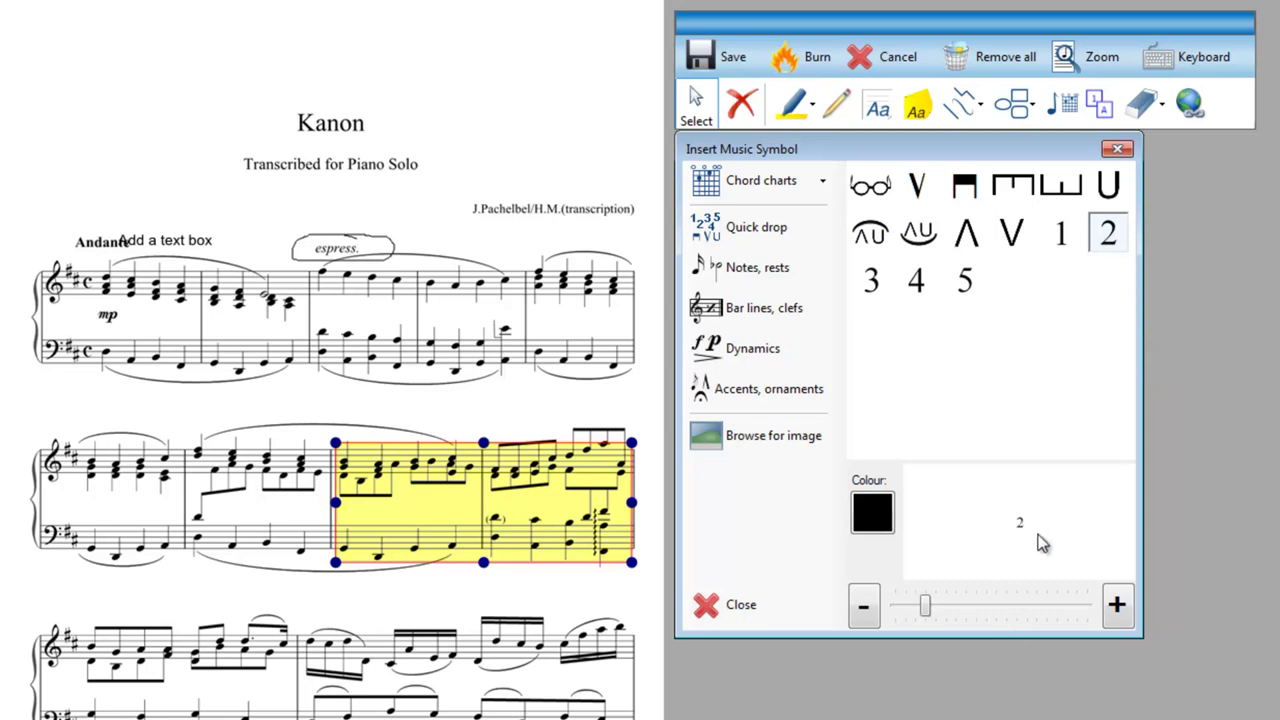
click(1117, 606)
click(1117, 606)
click(1117, 606)
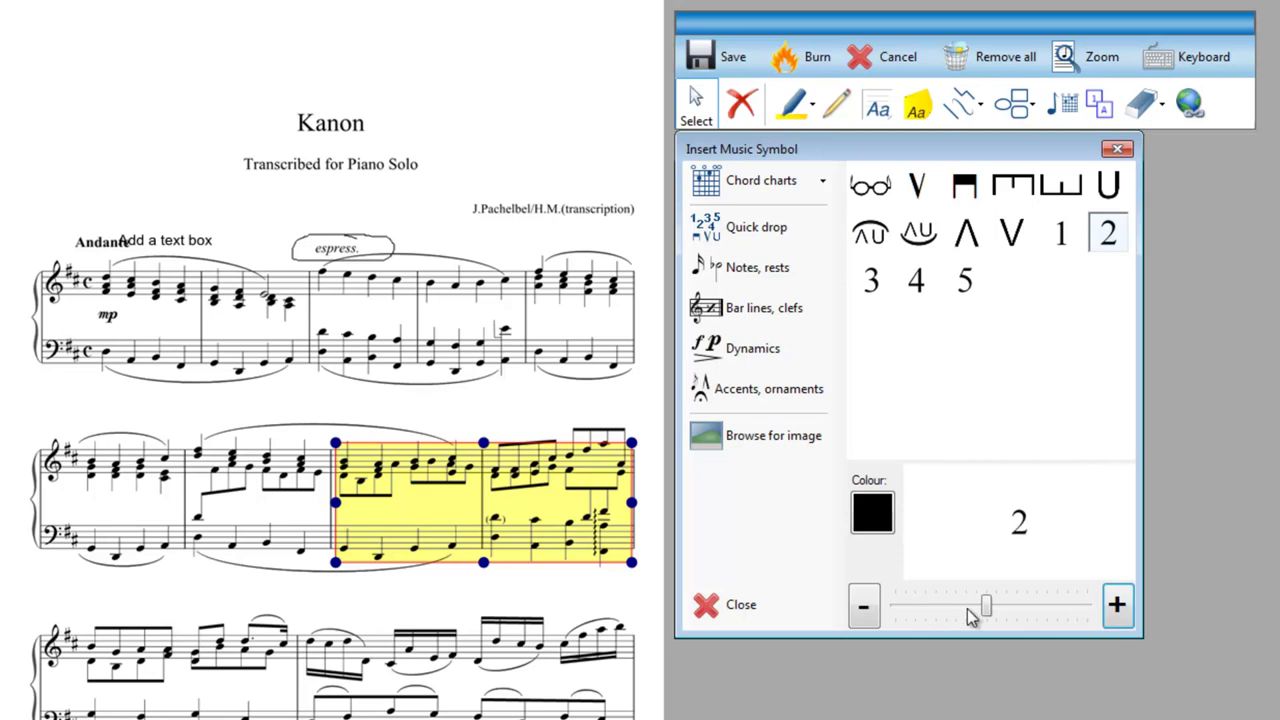
click(864, 607)
click(864, 607)
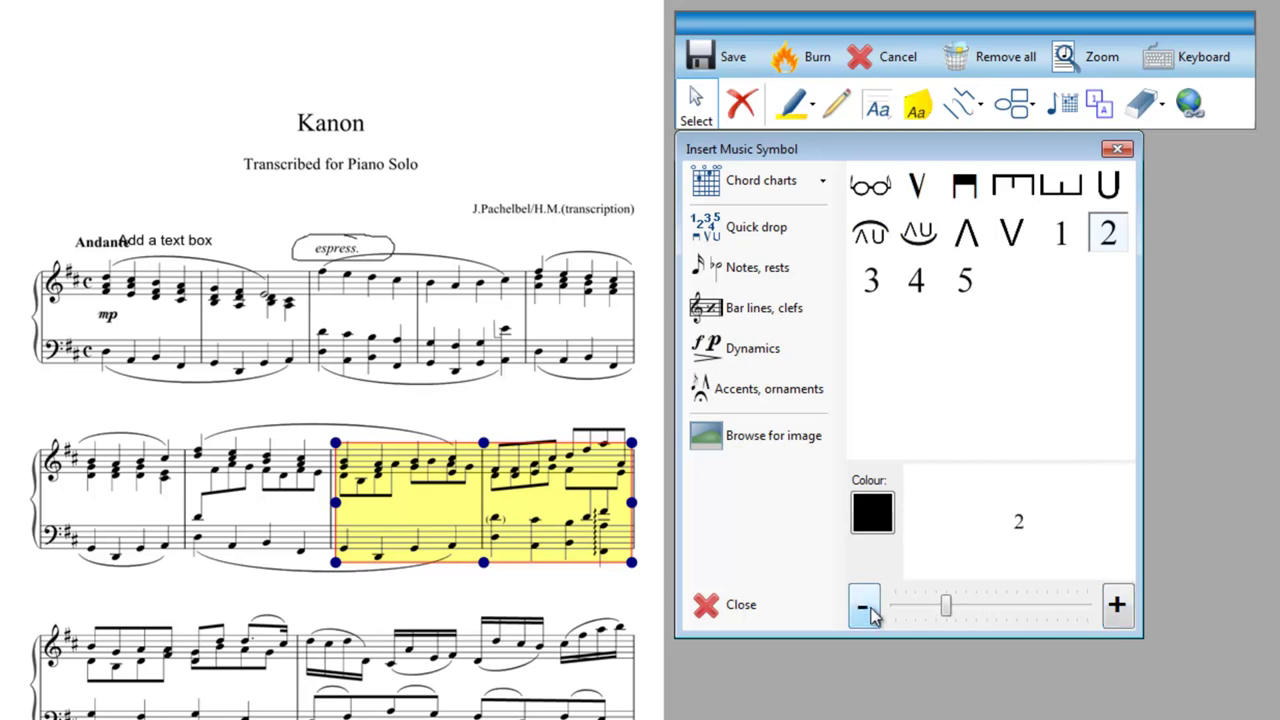
click(868, 518)
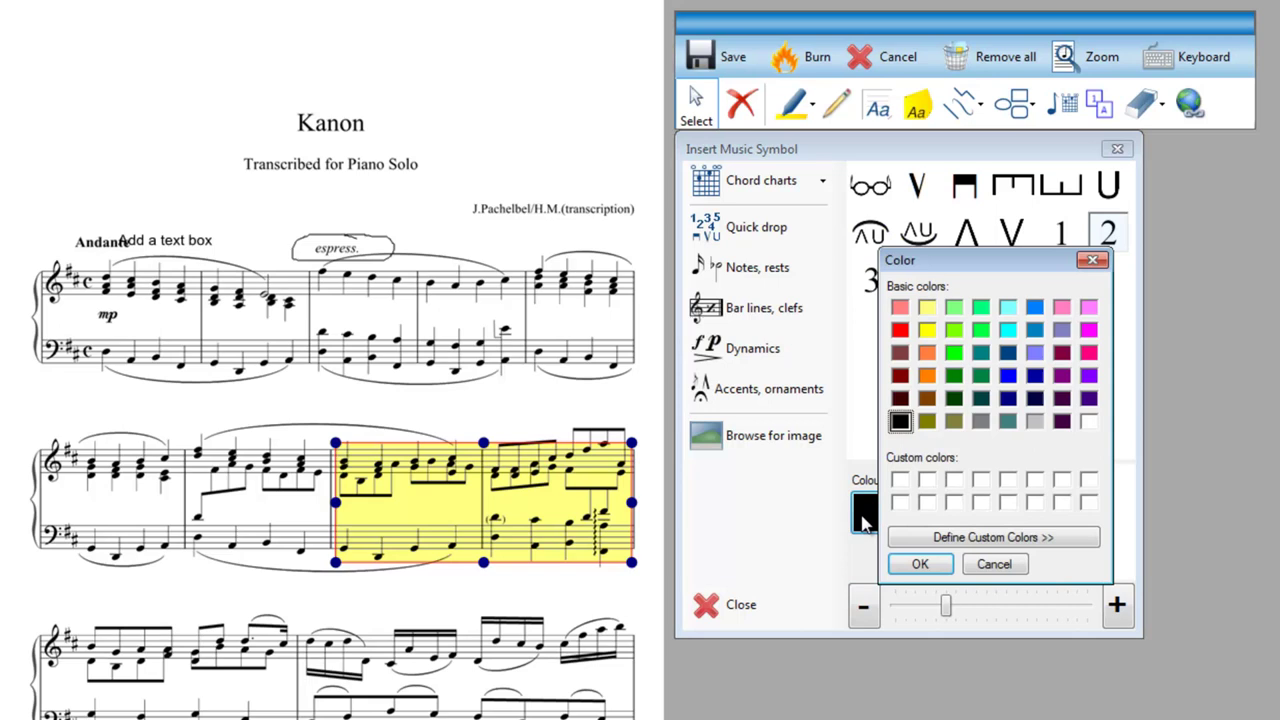
click(899, 334)
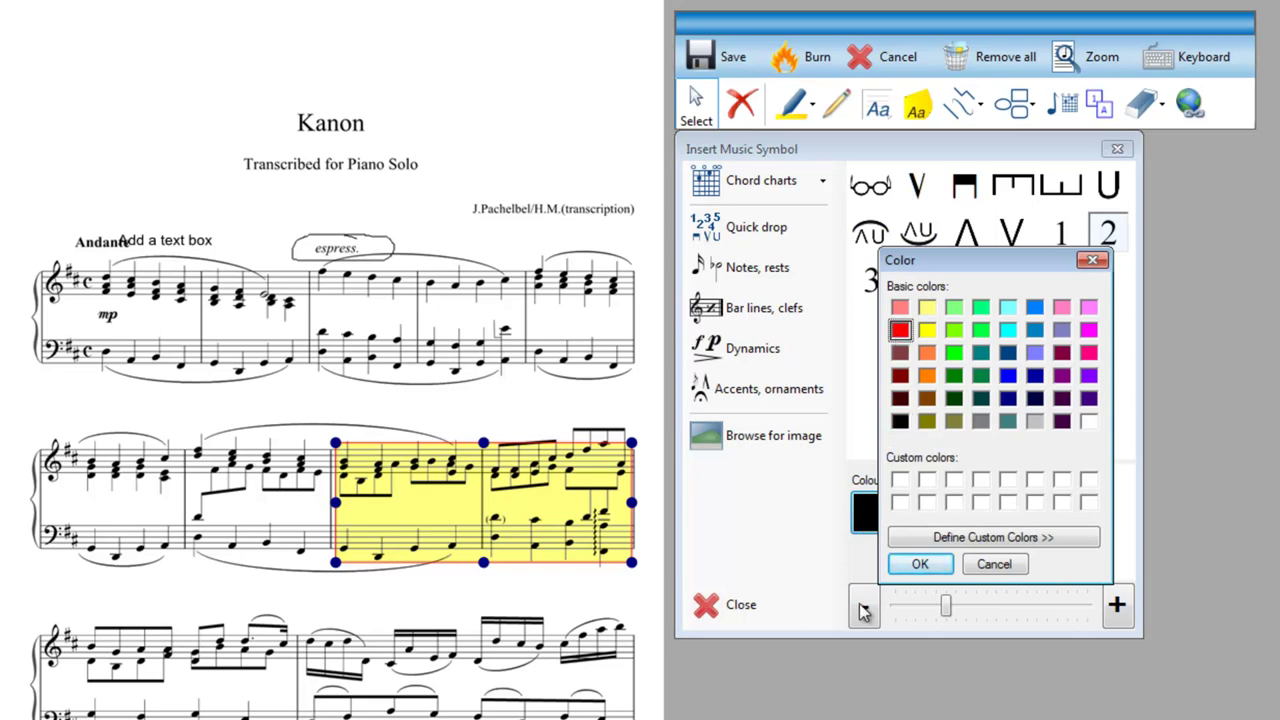
click(932, 566)
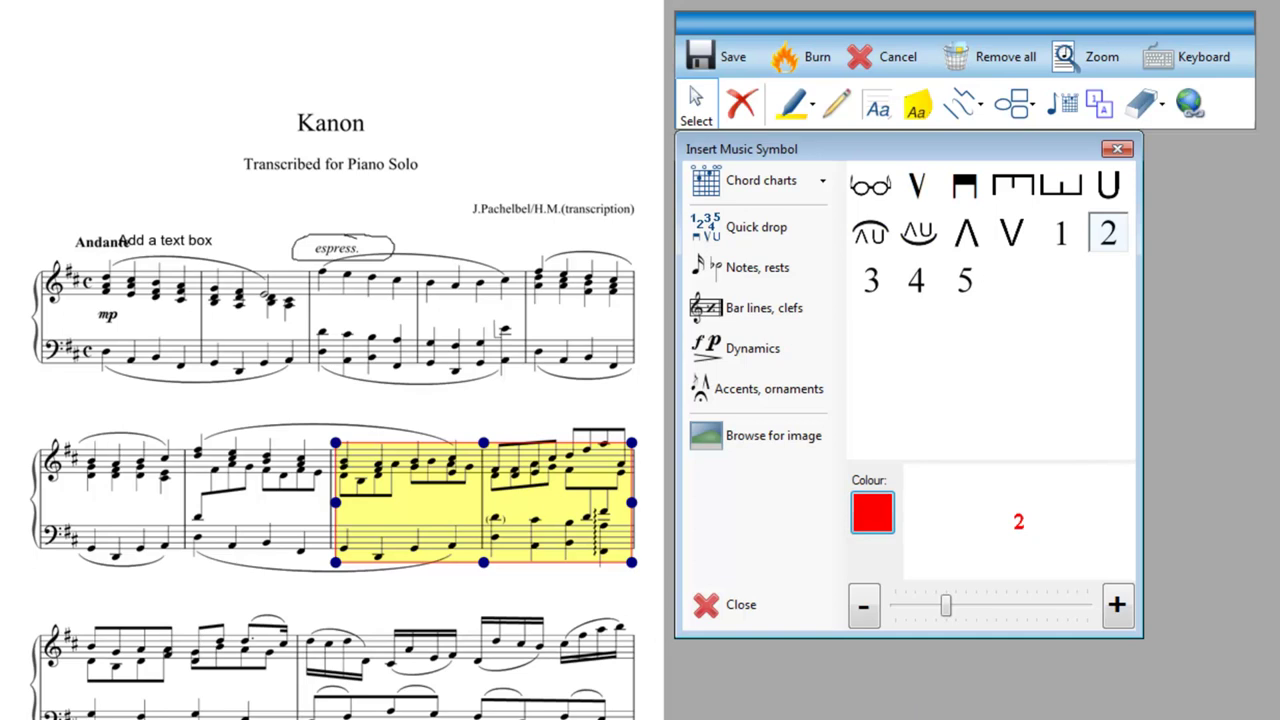
- Place a red 2 above the first system and a red 5 above the second
click(512, 280)
click(514, 283)
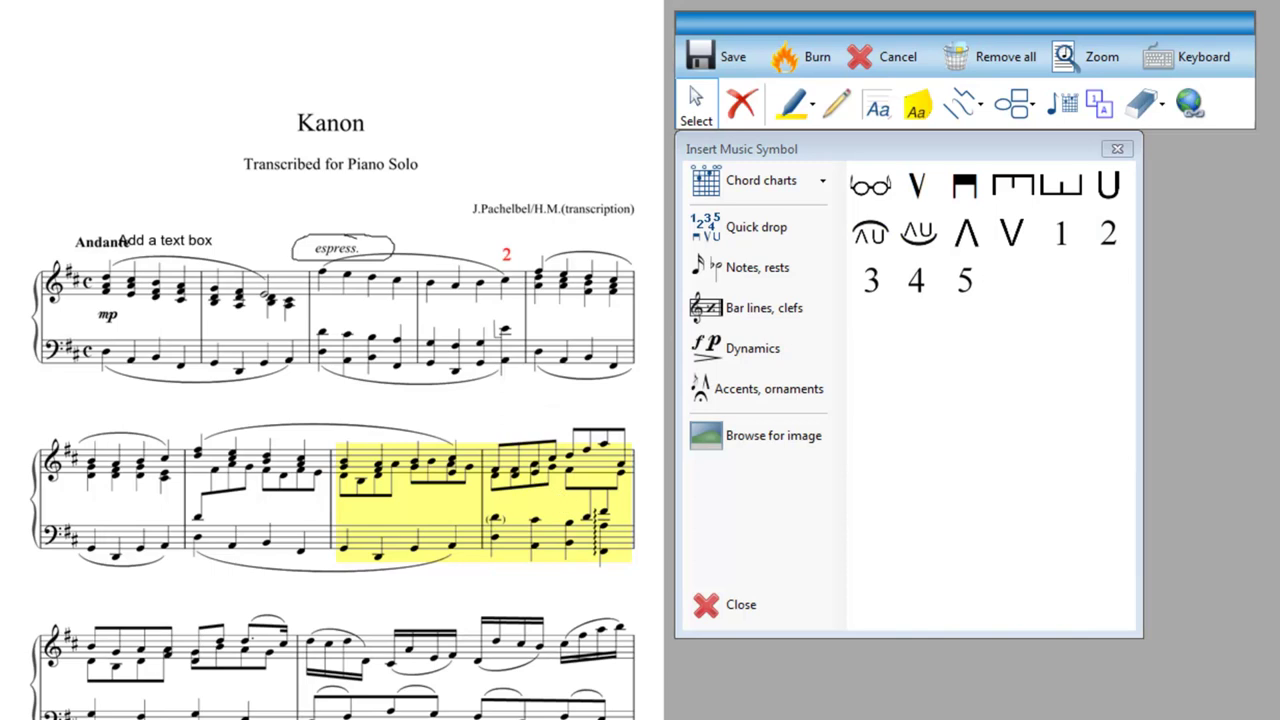
click(968, 287)
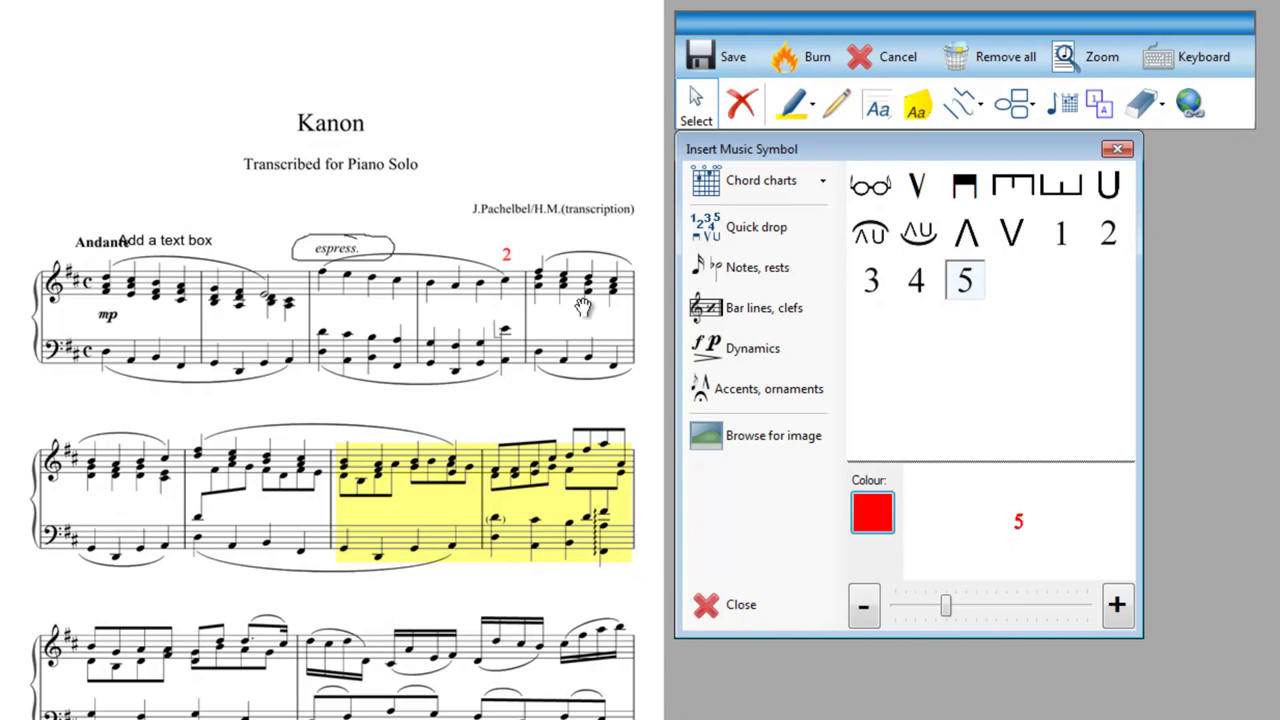
click(197, 428)
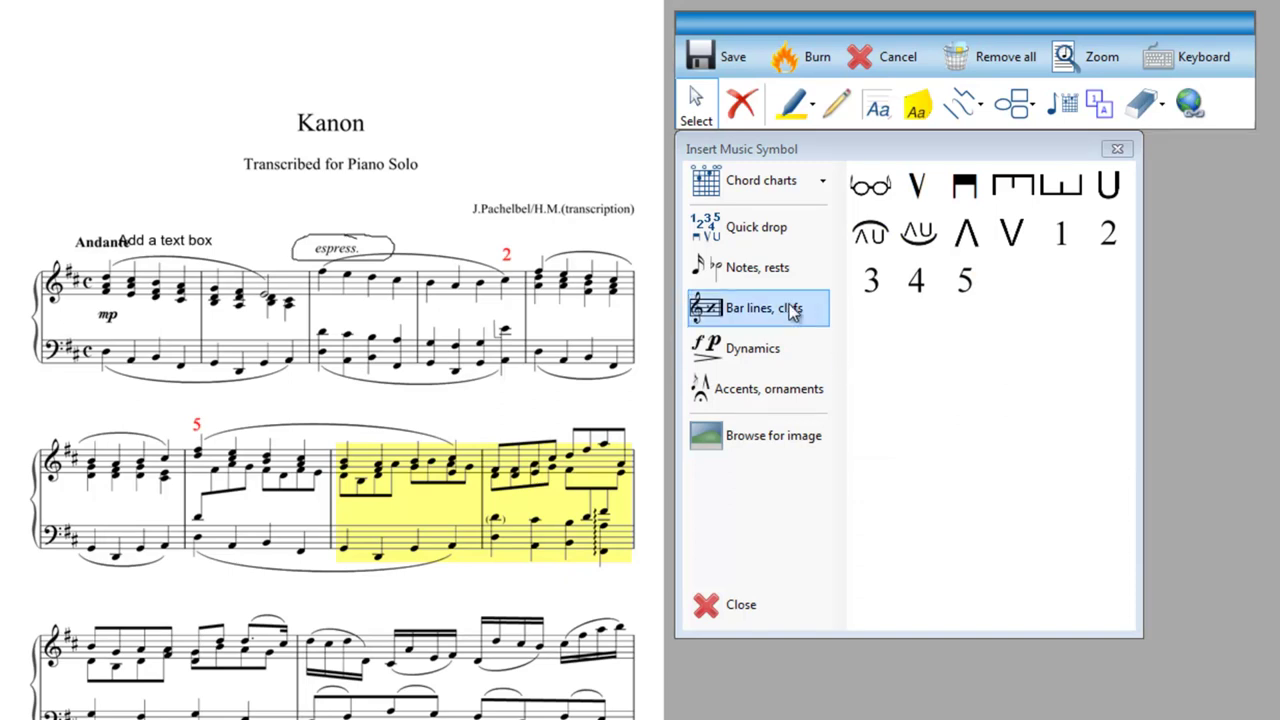
- Add a smaller red forte marking in the third system
click(762, 286)
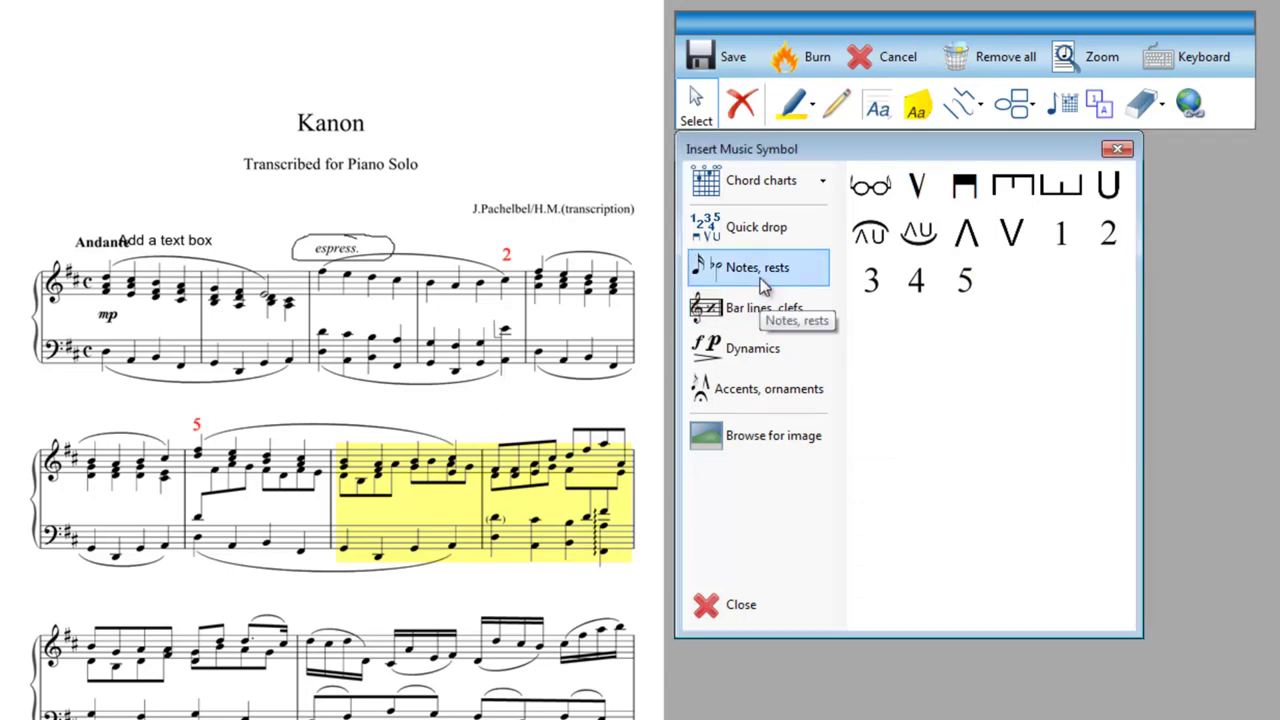
click(752, 350)
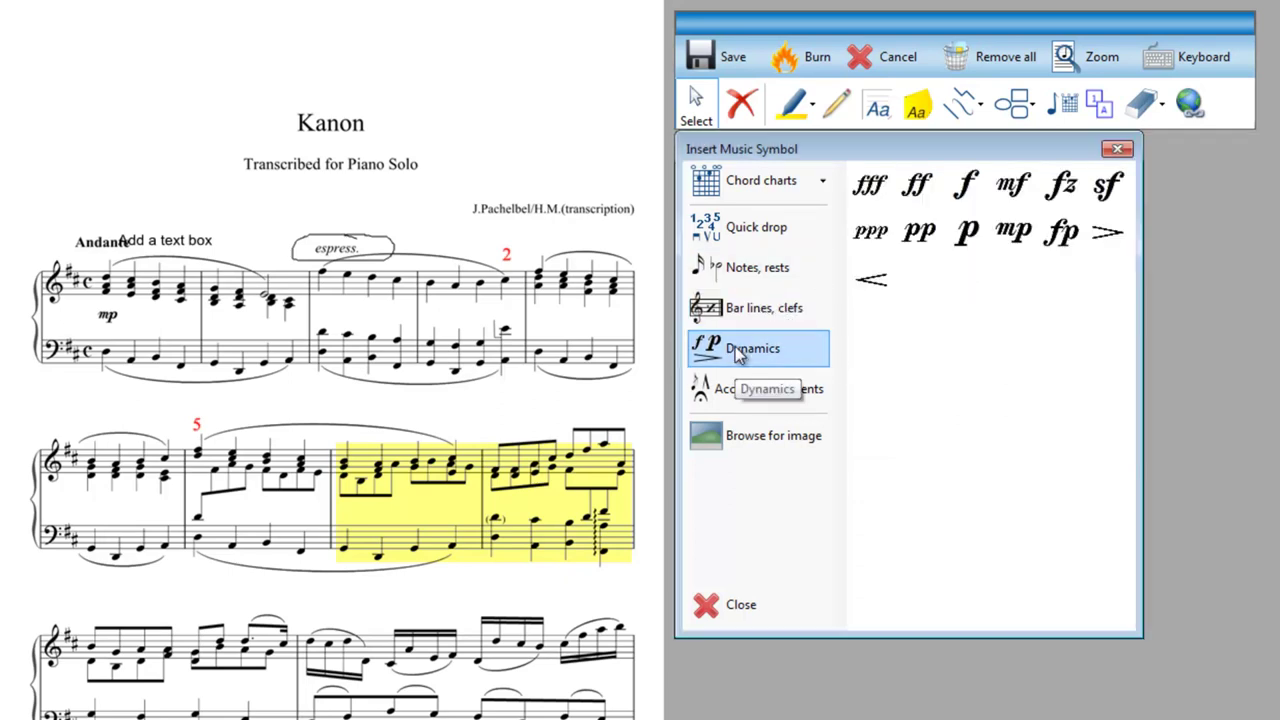
click(966, 190)
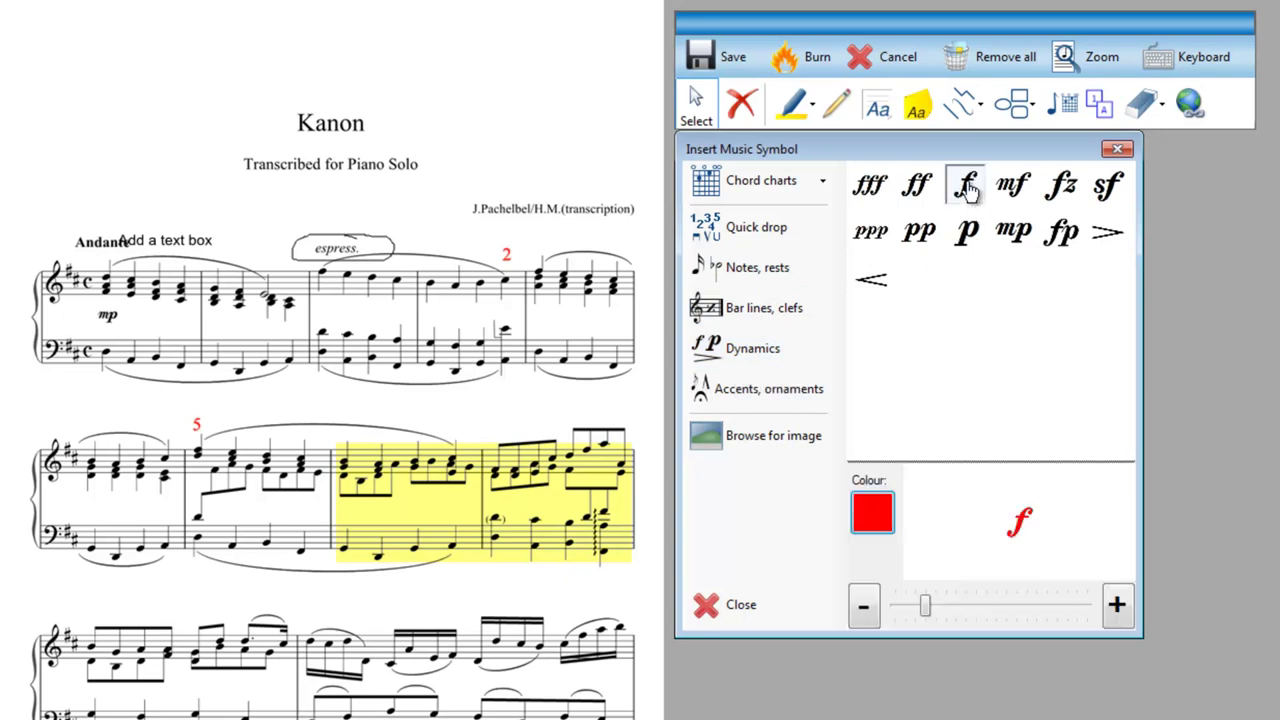
click(862, 607)
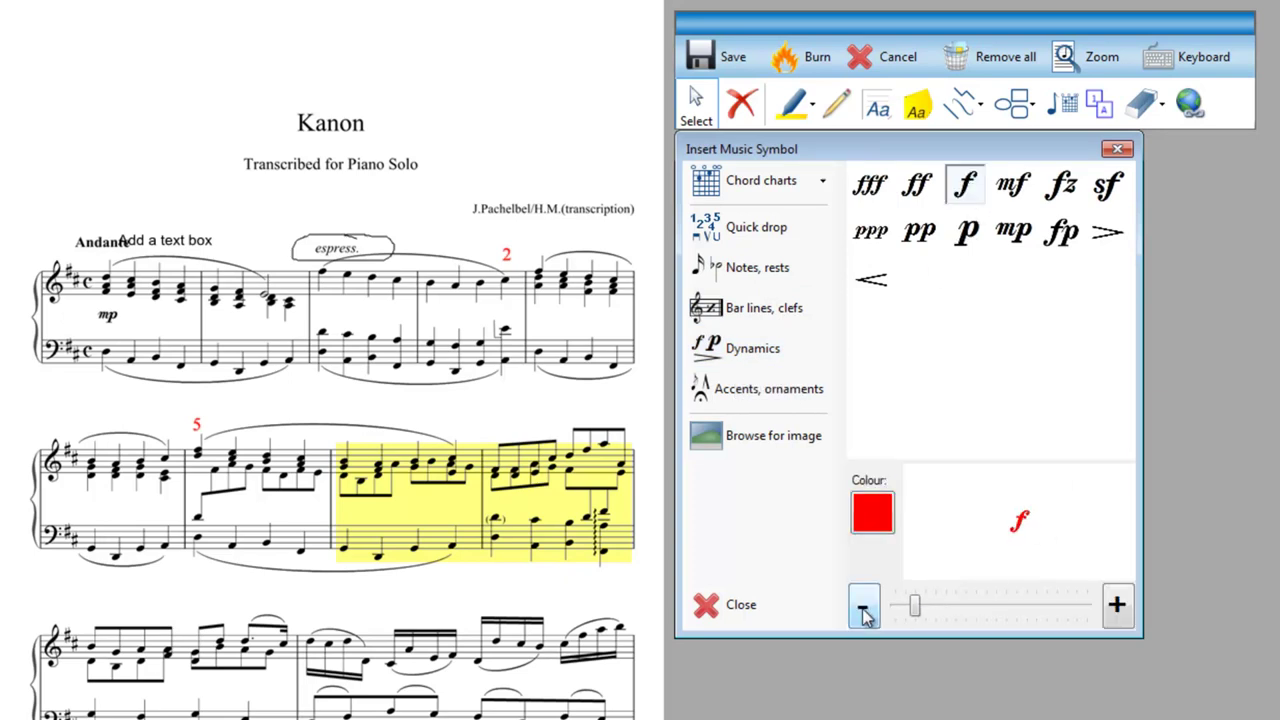
click(185, 683)
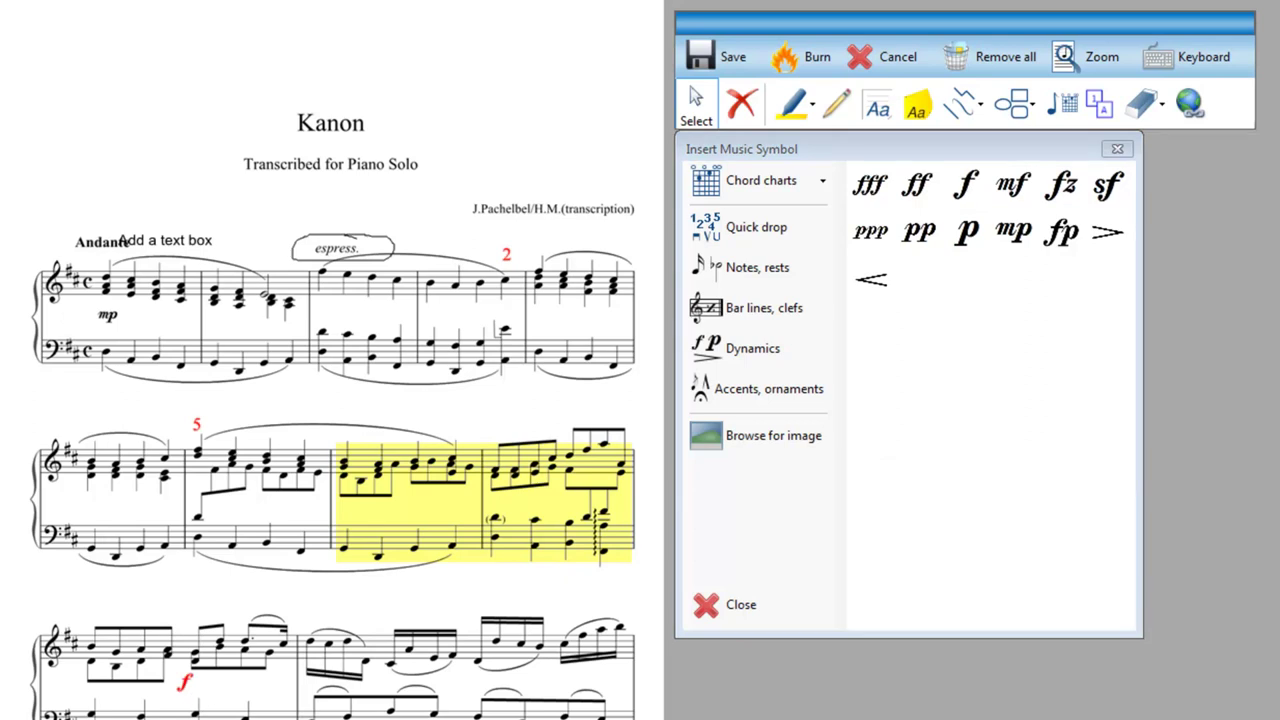
click(1099, 105)
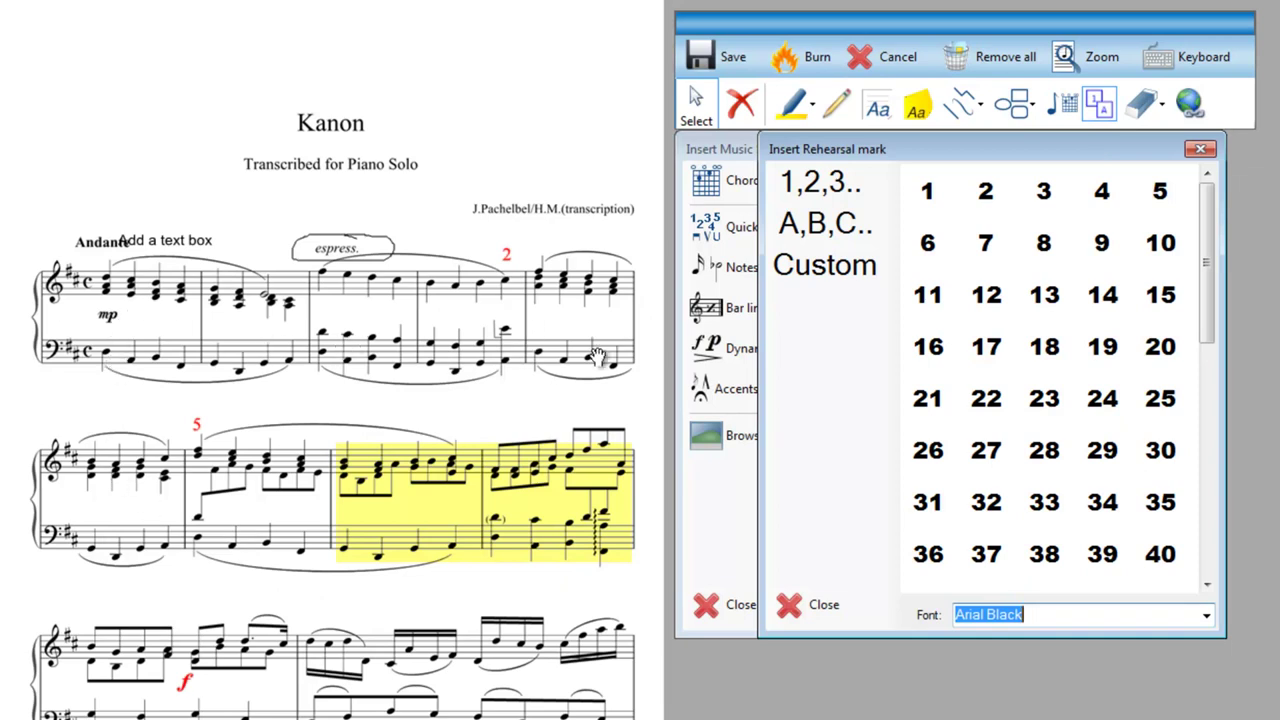
- Place a green rehearsal mark 6 above the second system and close both symbol panels
click(927, 244)
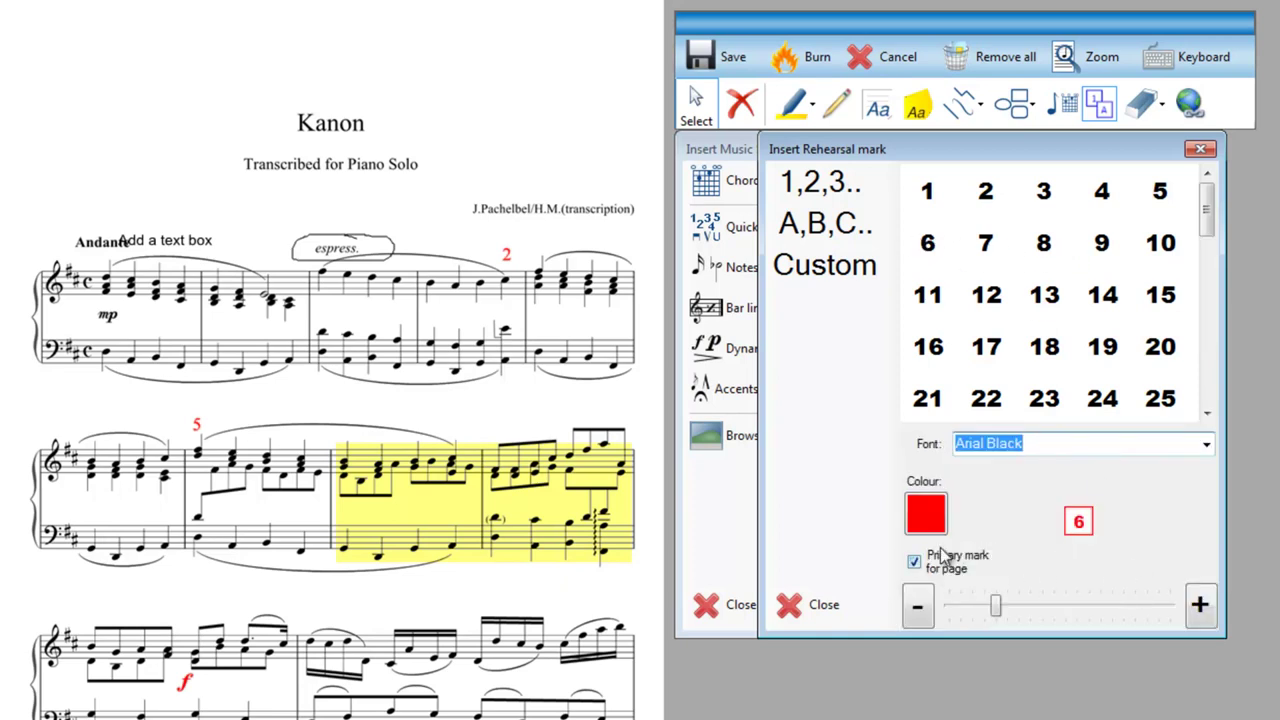
click(925, 513)
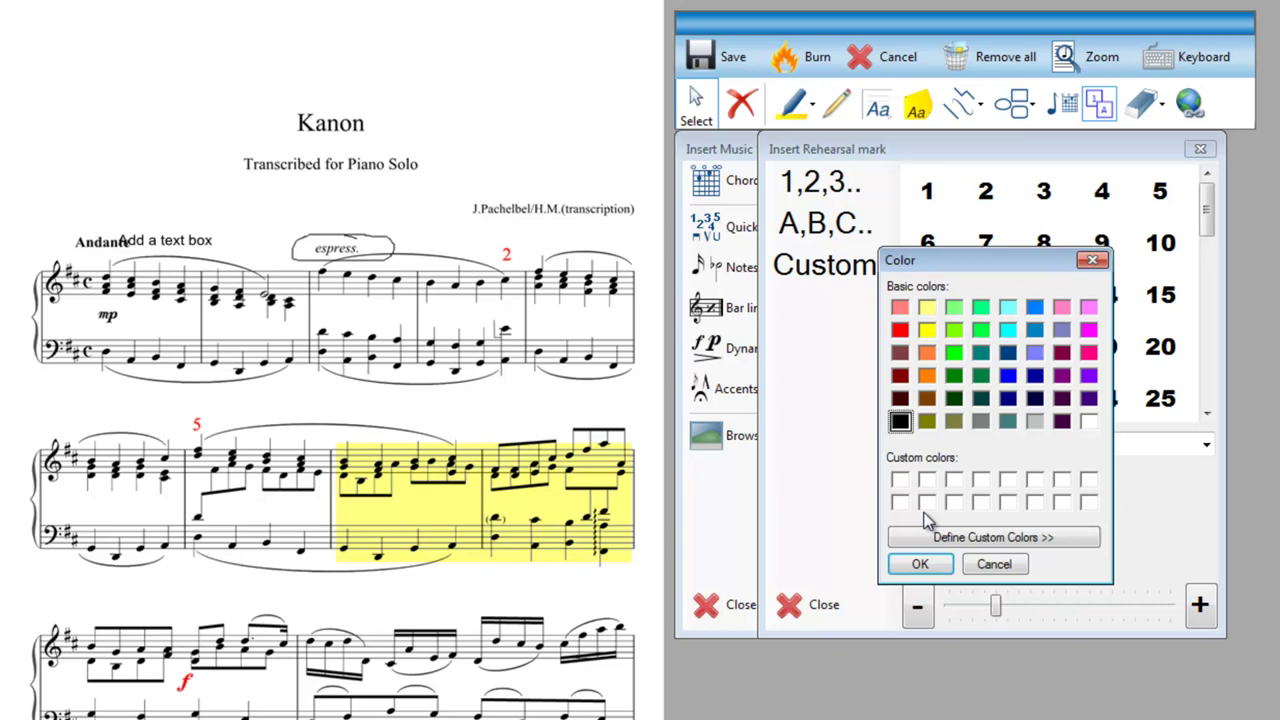
click(954, 353)
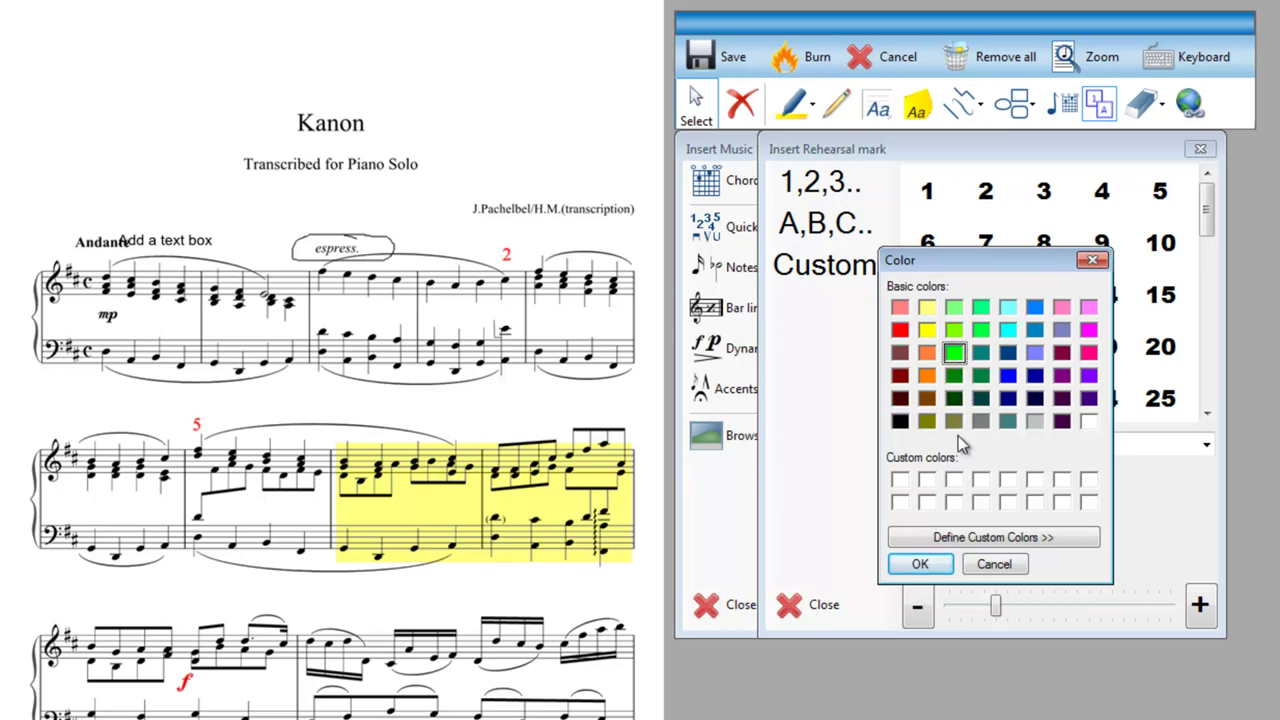
click(919, 566)
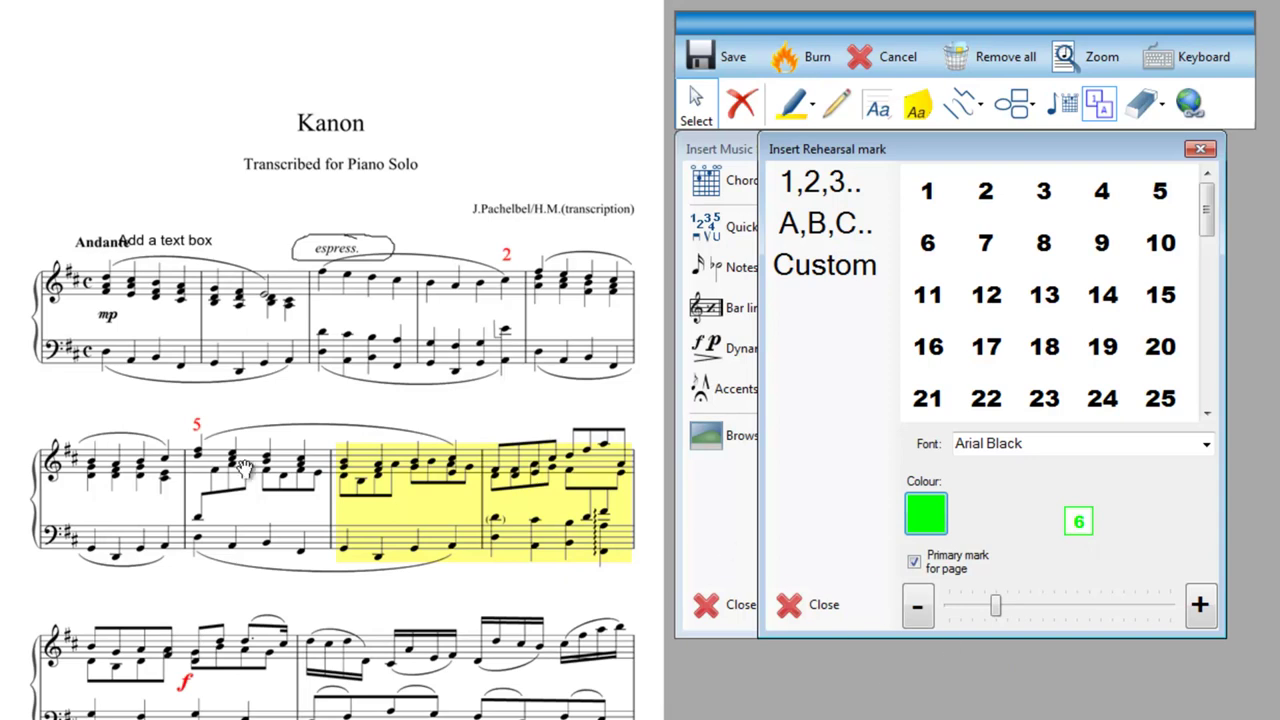
click(85, 416)
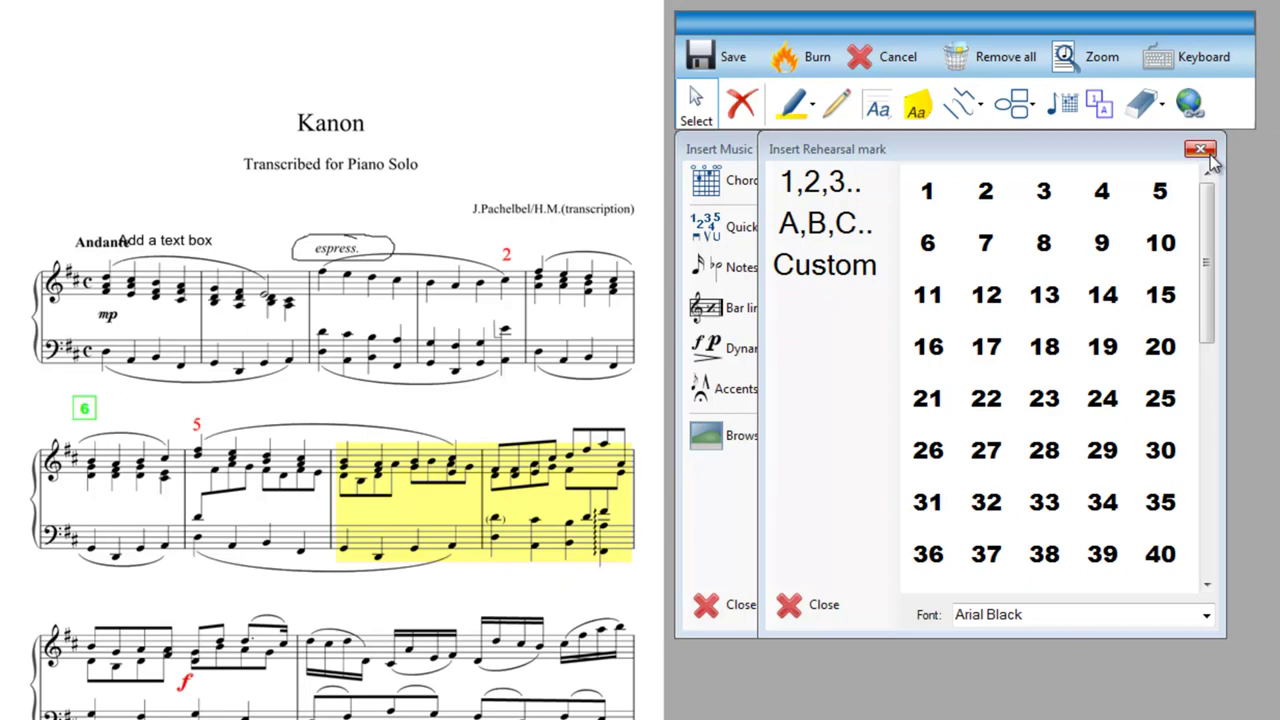
click(1200, 148)
click(1118, 149)
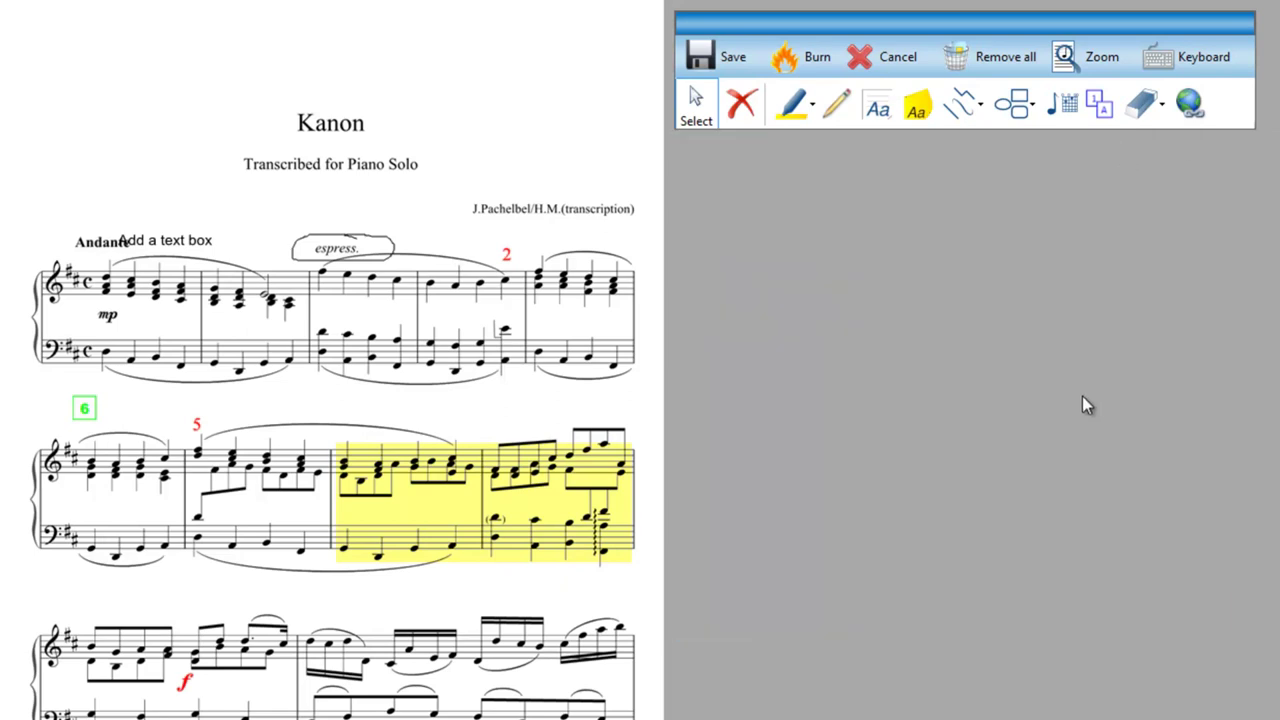
- Erase the Kanon title at the top of page one with the Broad eraser
click(1160, 117)
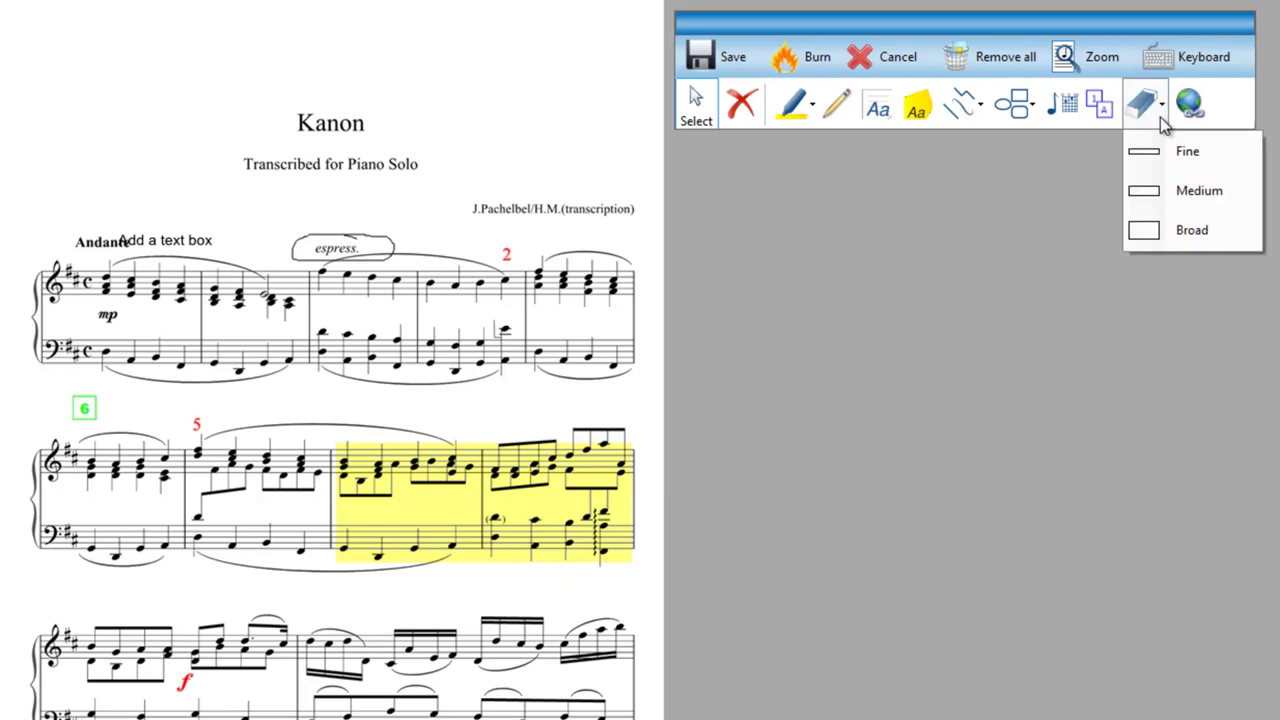
click(1192, 233)
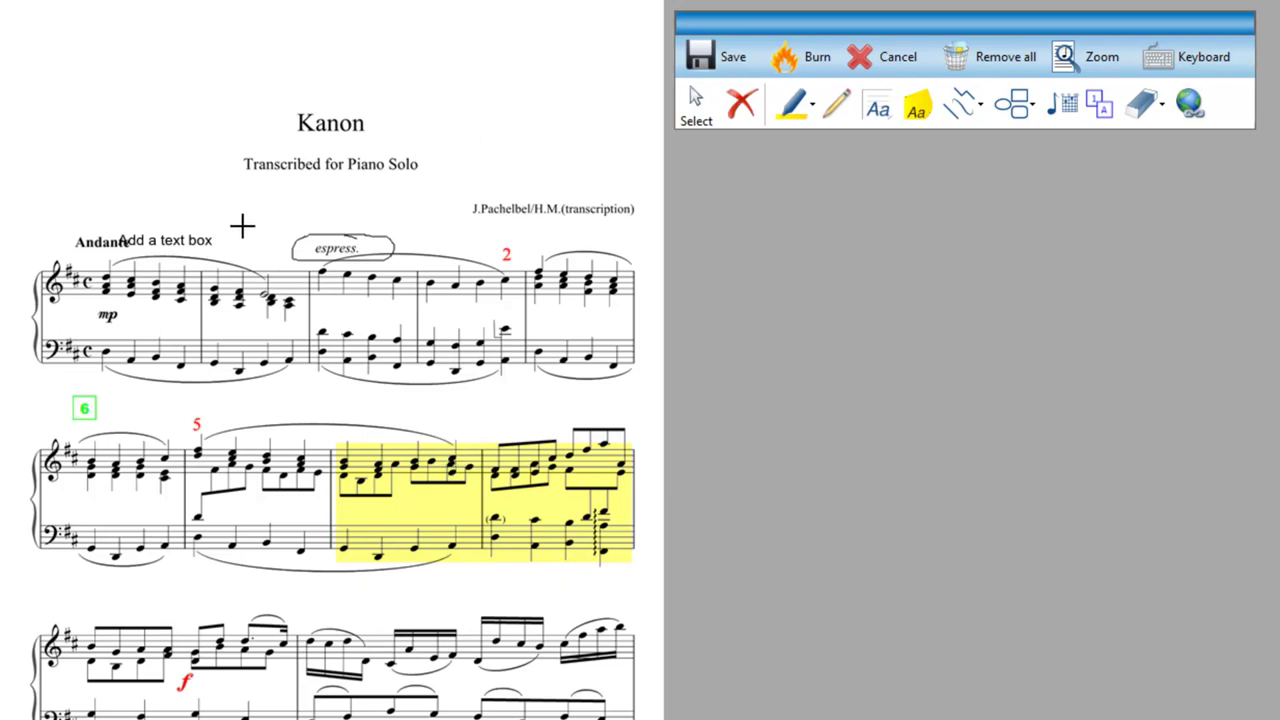
drag(274, 120, 329, 123)
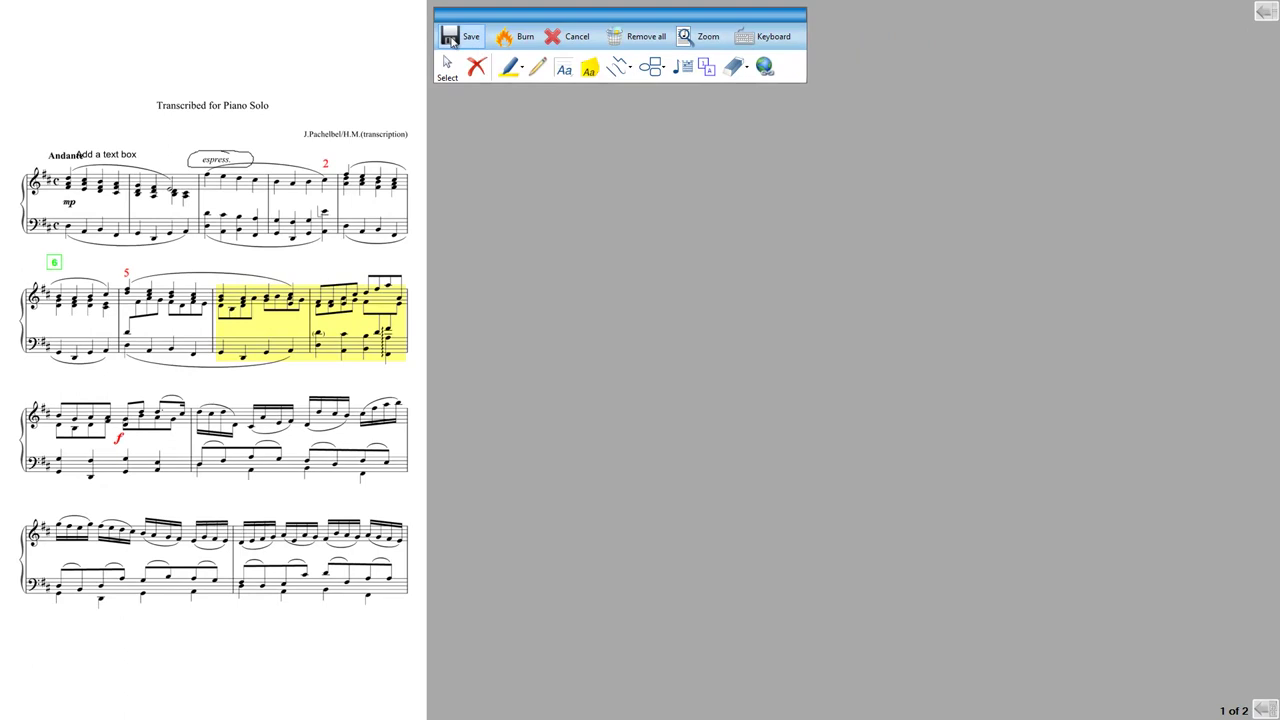
- Save the annotations, view page 4, then return to the three-page first screen
click(450, 38)
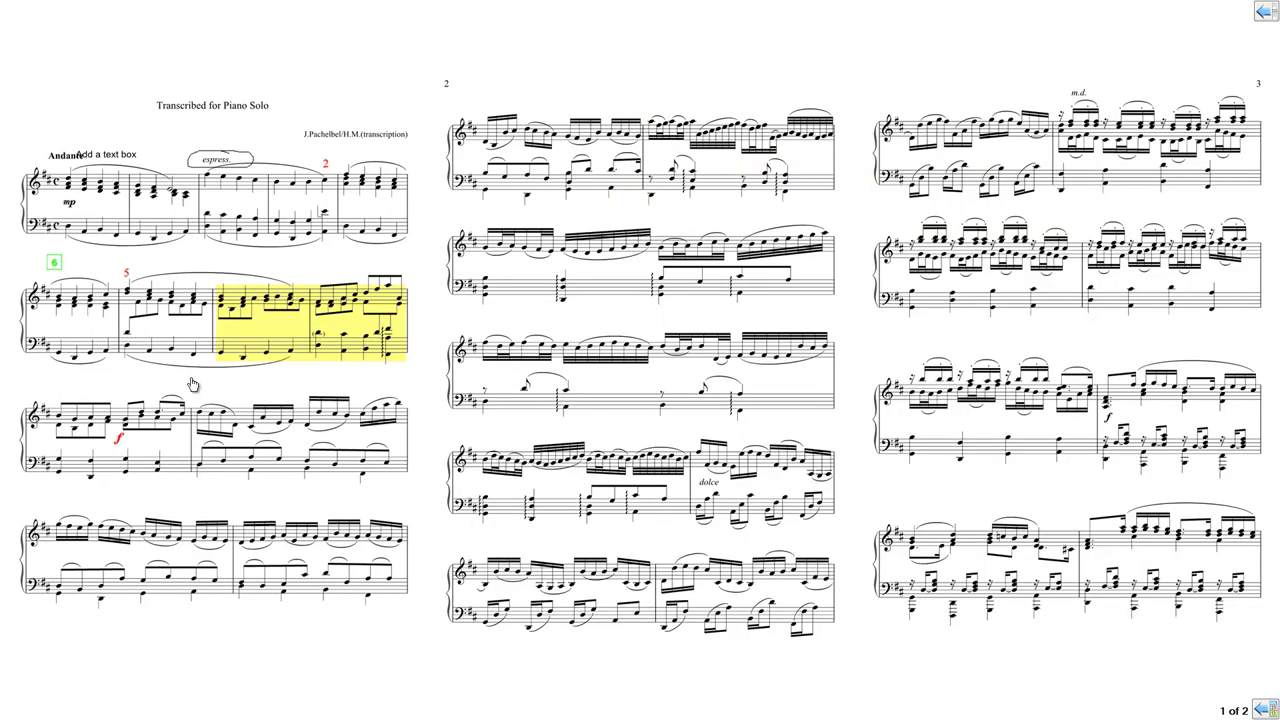
click(1240, 343)
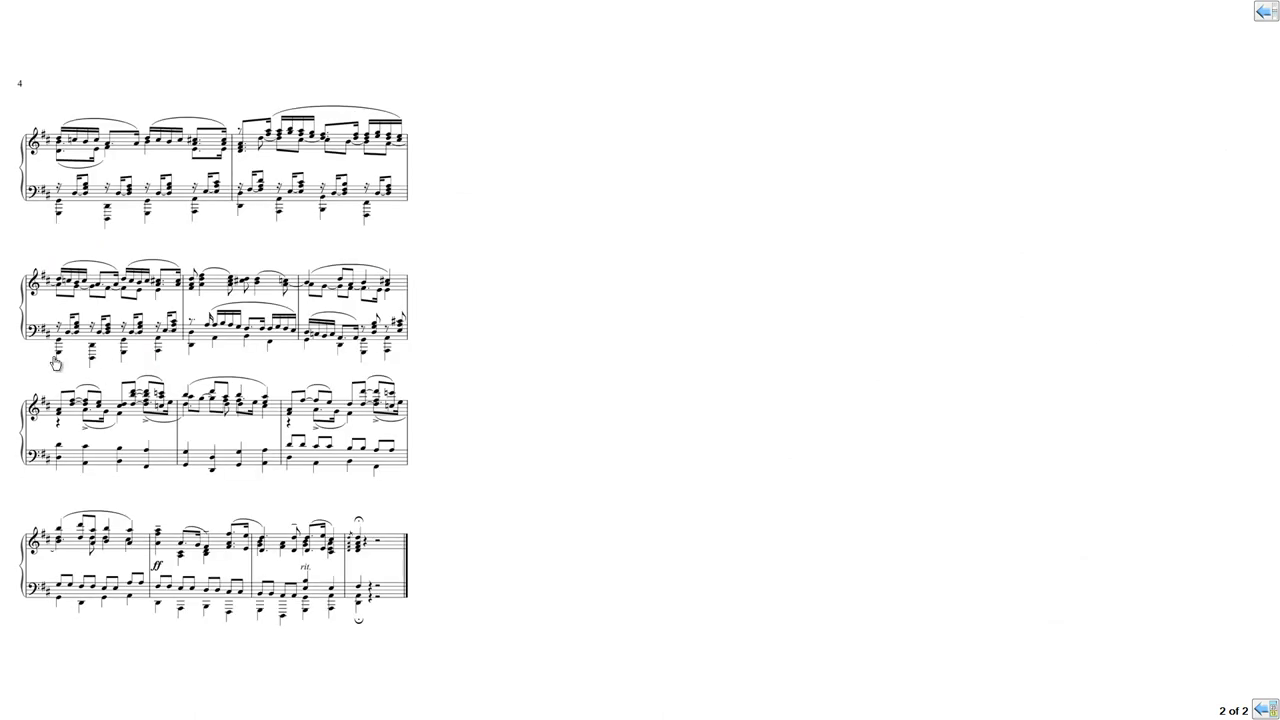
click(43, 368)
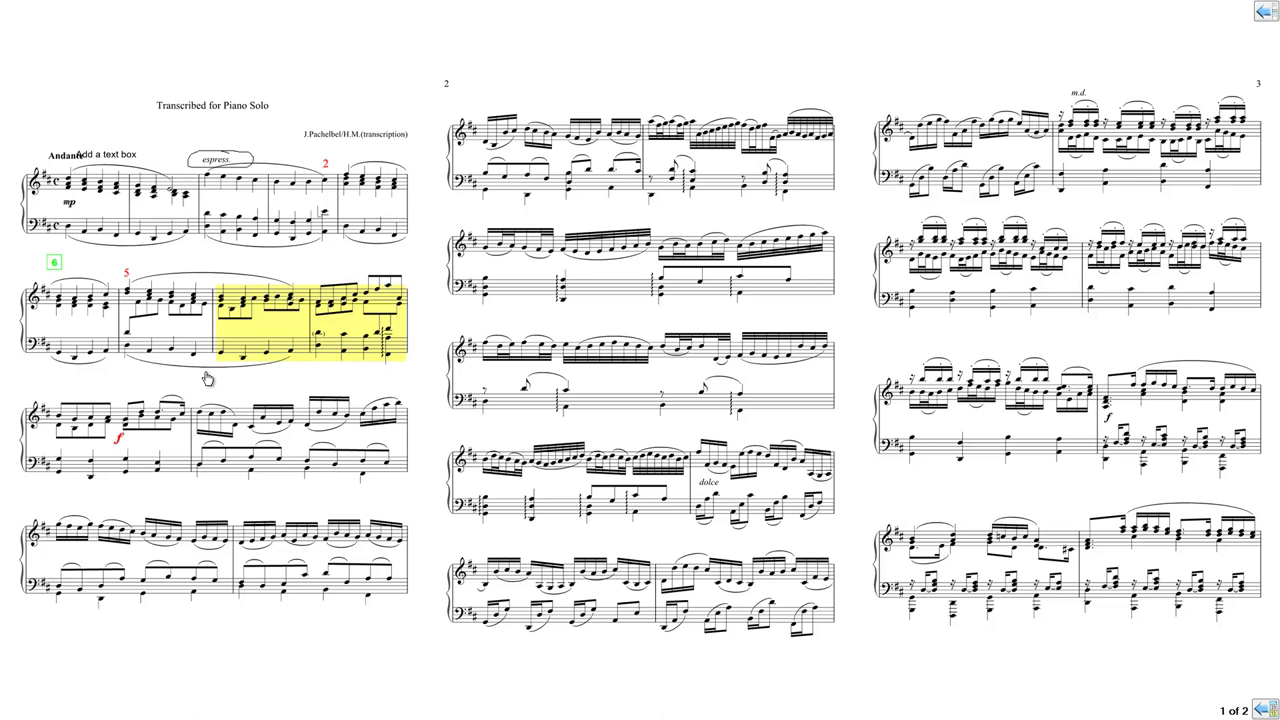
- Re-enter annotation mode and draw red freehand arrow strokes on page one
click(205, 372)
mouse_move(598, 180)
mouse_down()
mouse_move(522, 82)
mouse_move(520, 50)
mouse_up()
drag(528, 112, 572, 78)
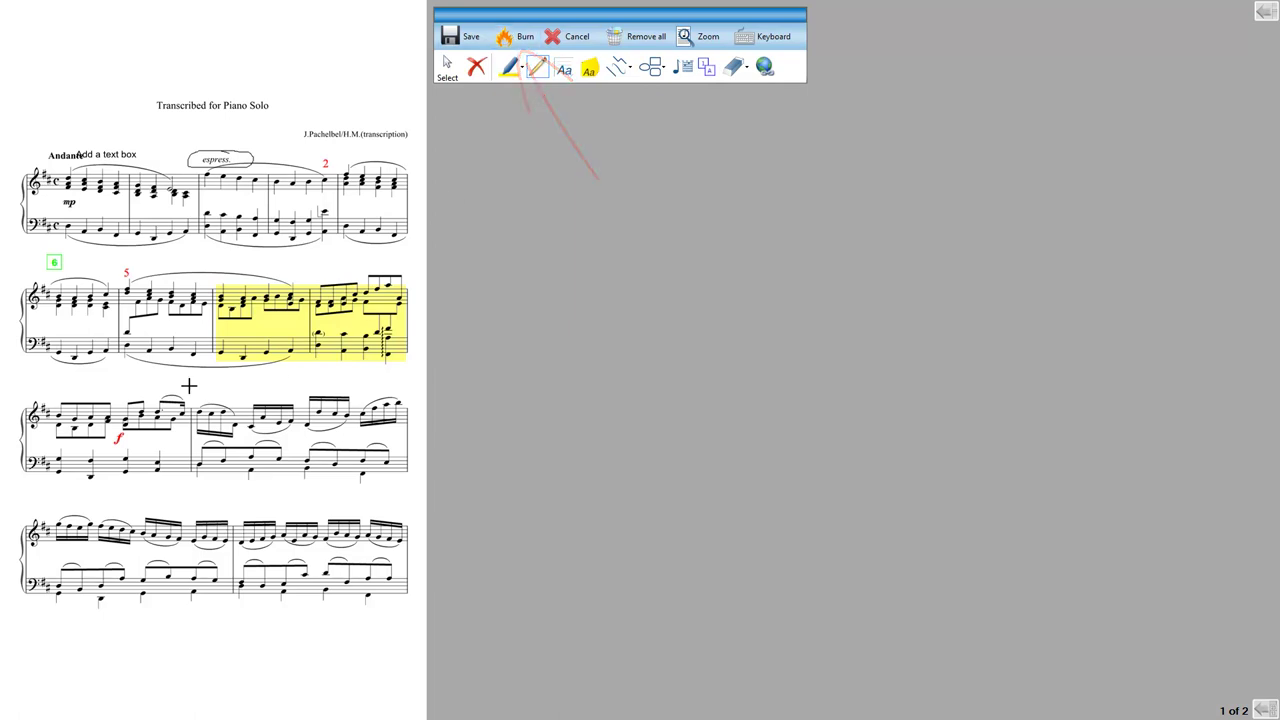
mouse_move(723, 171)
mouse_down()
mouse_move(658, 62)
mouse_move(656, 106)
mouse_up()
- Remove all annotations from the page and confirm saving it clean
click(646, 36)
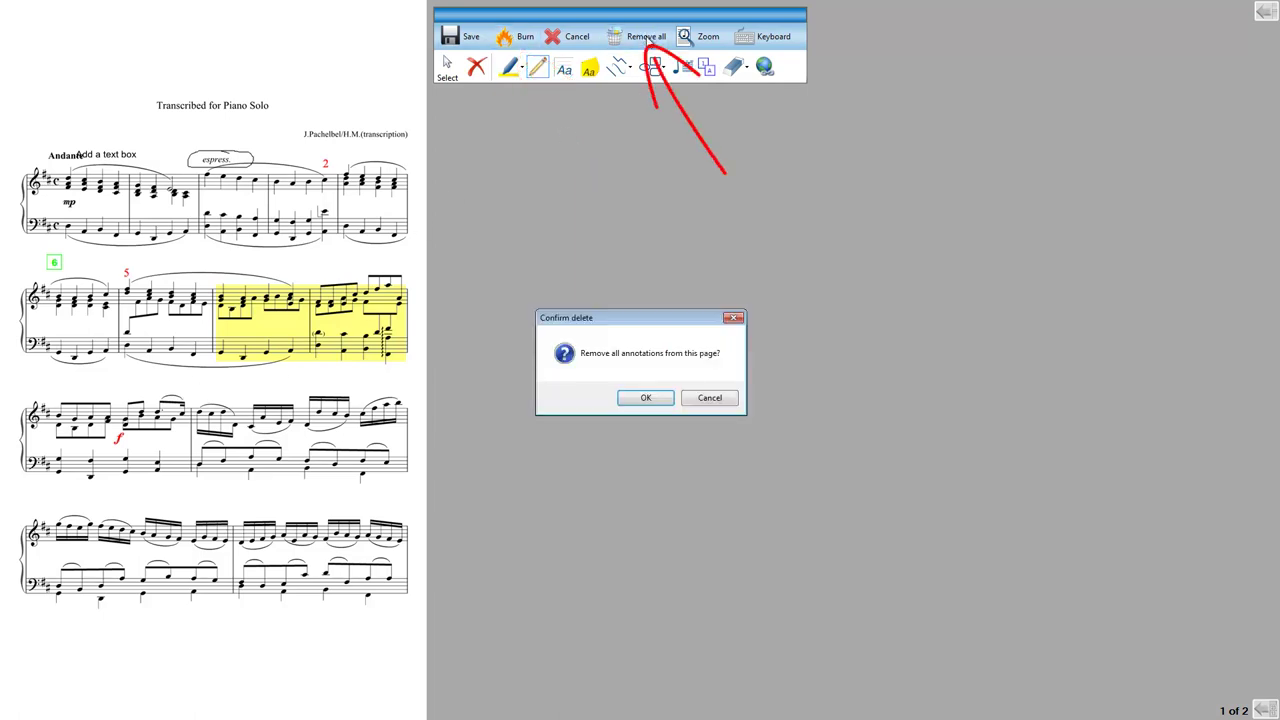
click(646, 397)
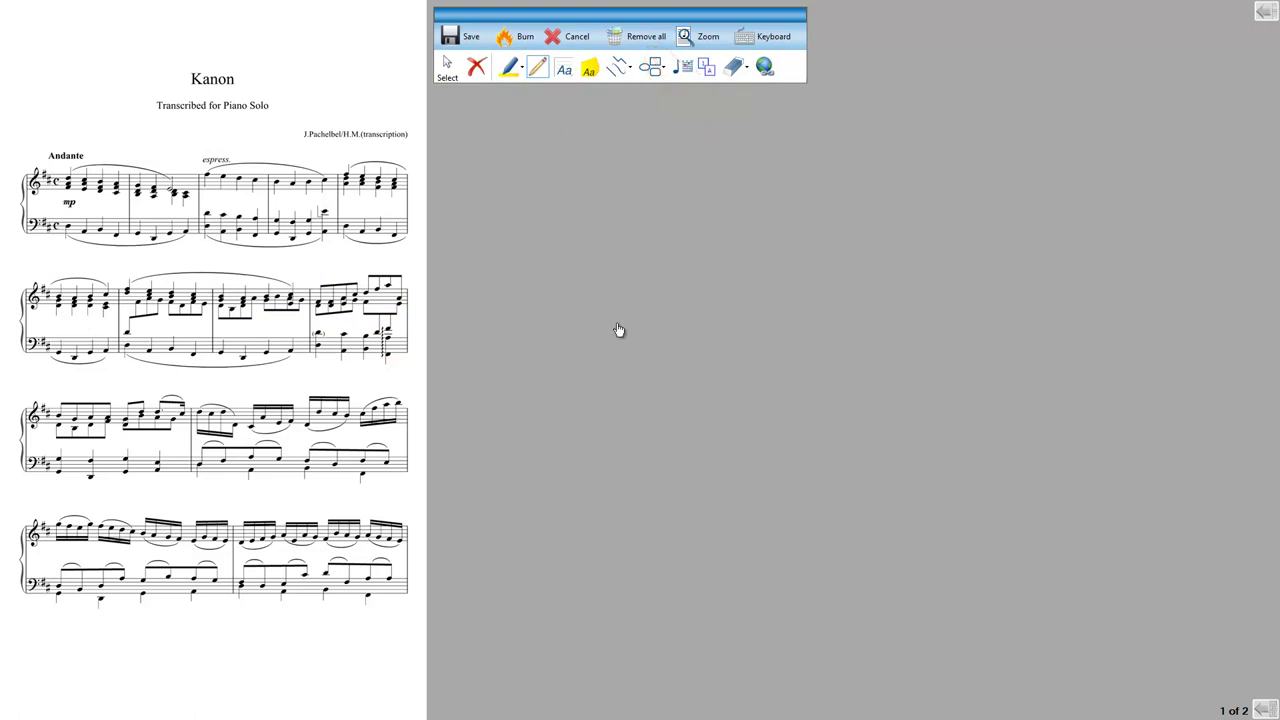
click(470, 40)
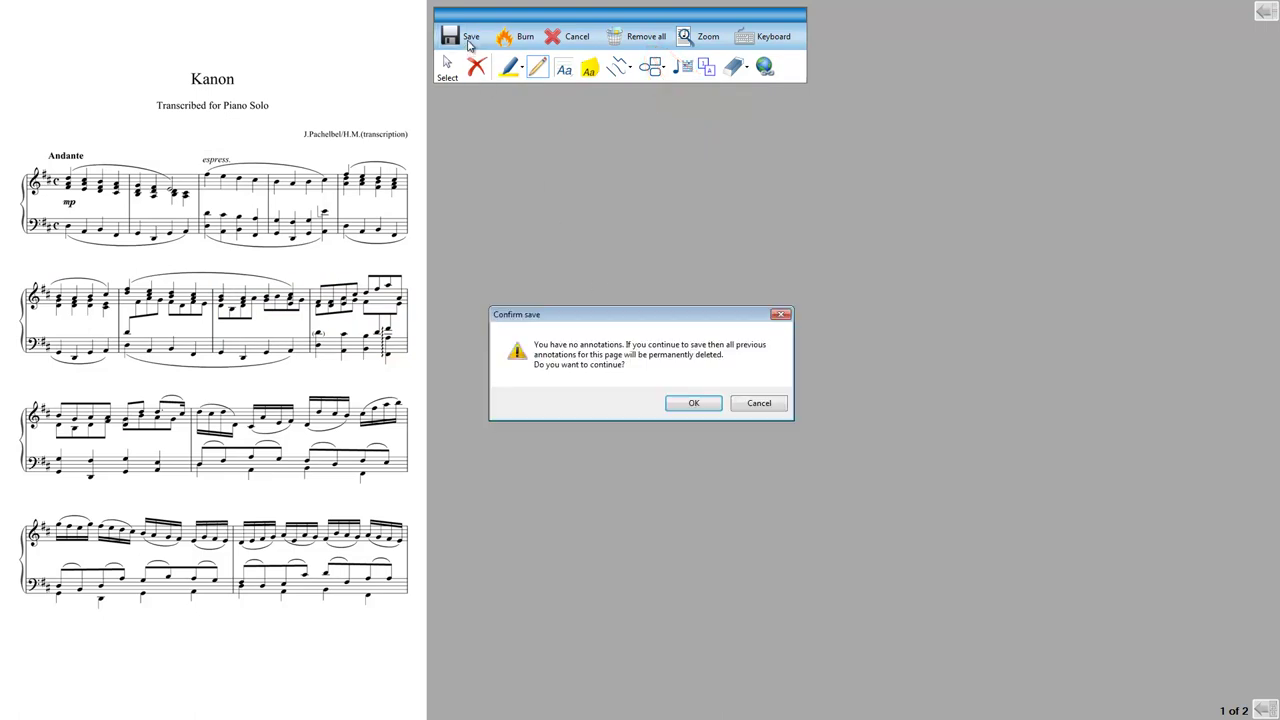
click(694, 406)
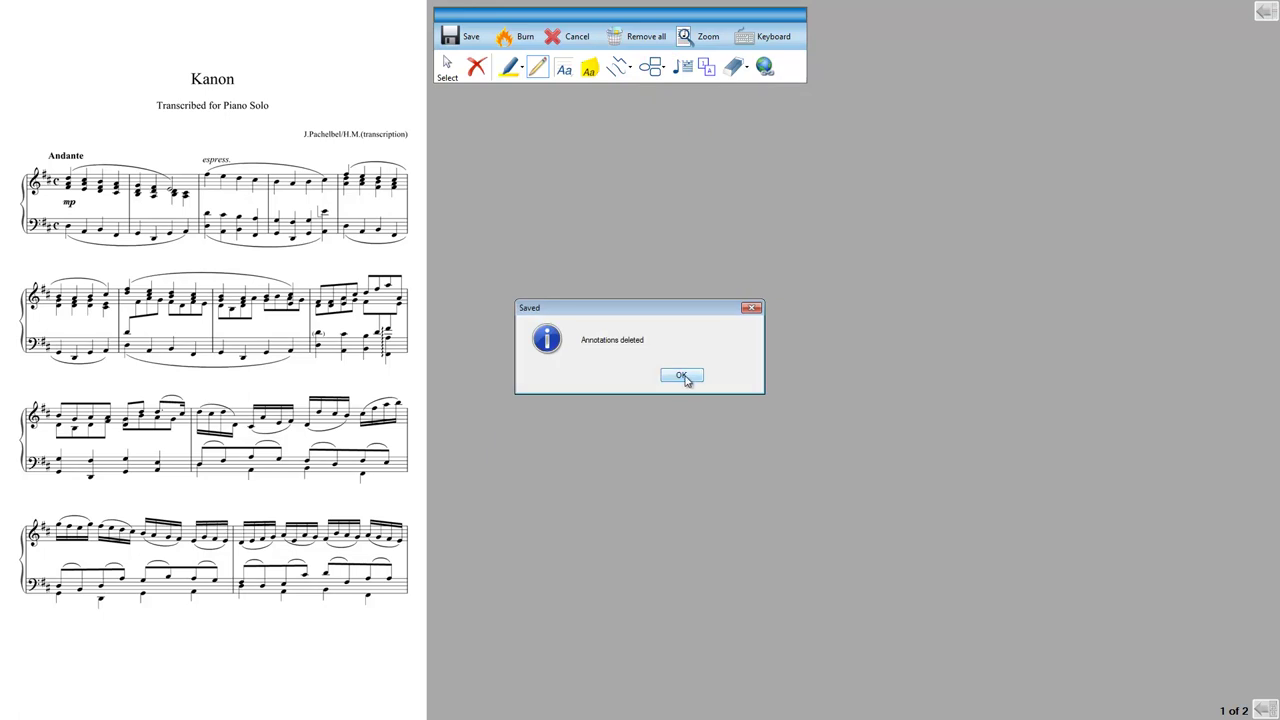
click(684, 378)
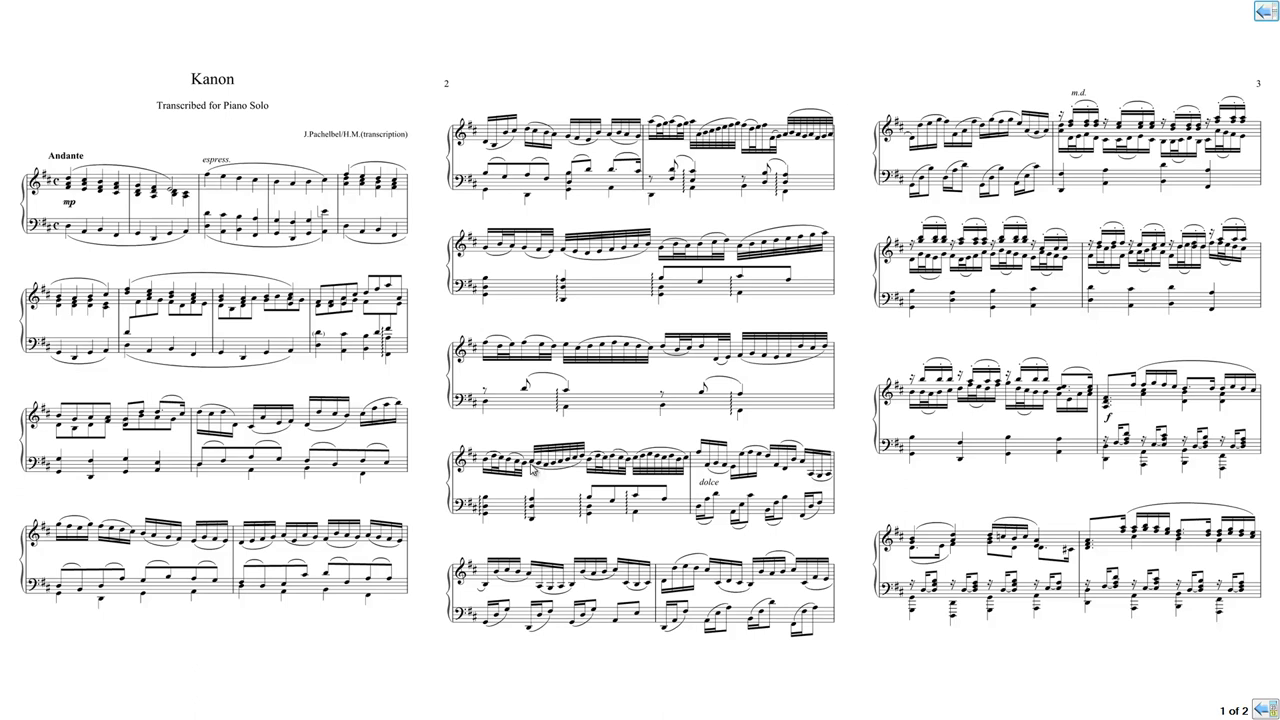
- Place a lettered rehearsal mark A above page 2's fourth system and save
click(632, 384)
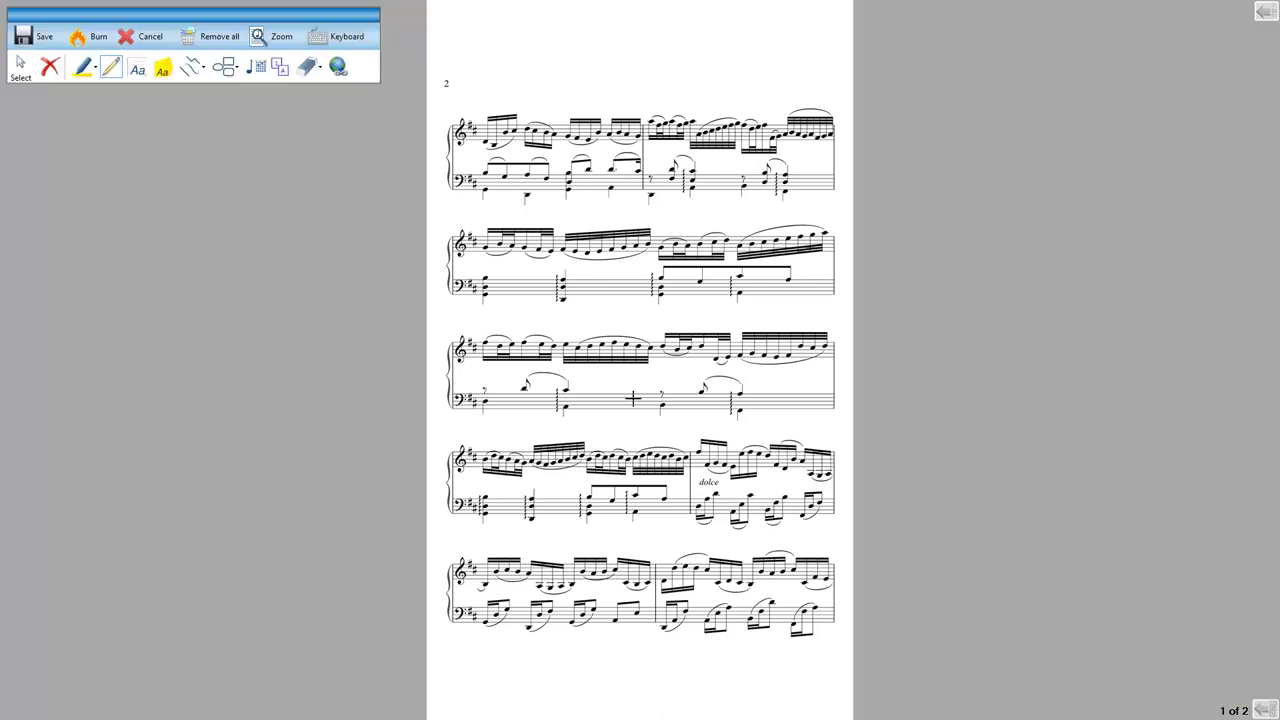
click(281, 67)
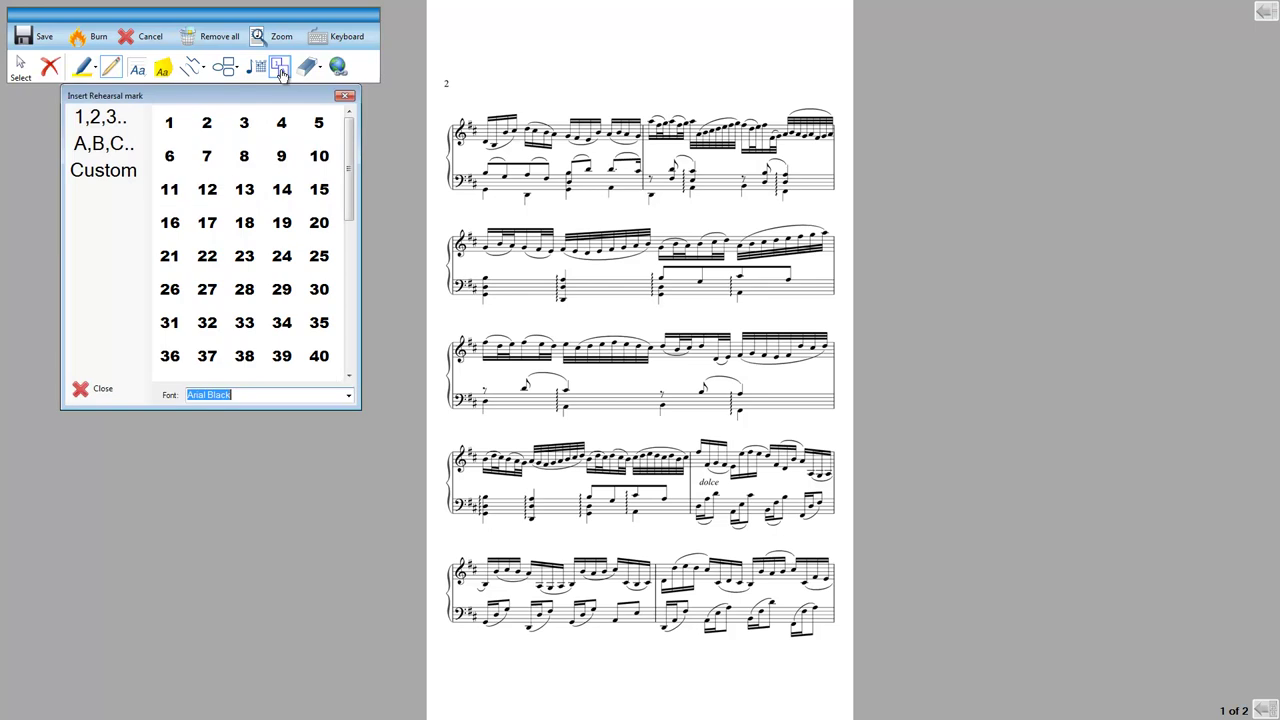
click(125, 144)
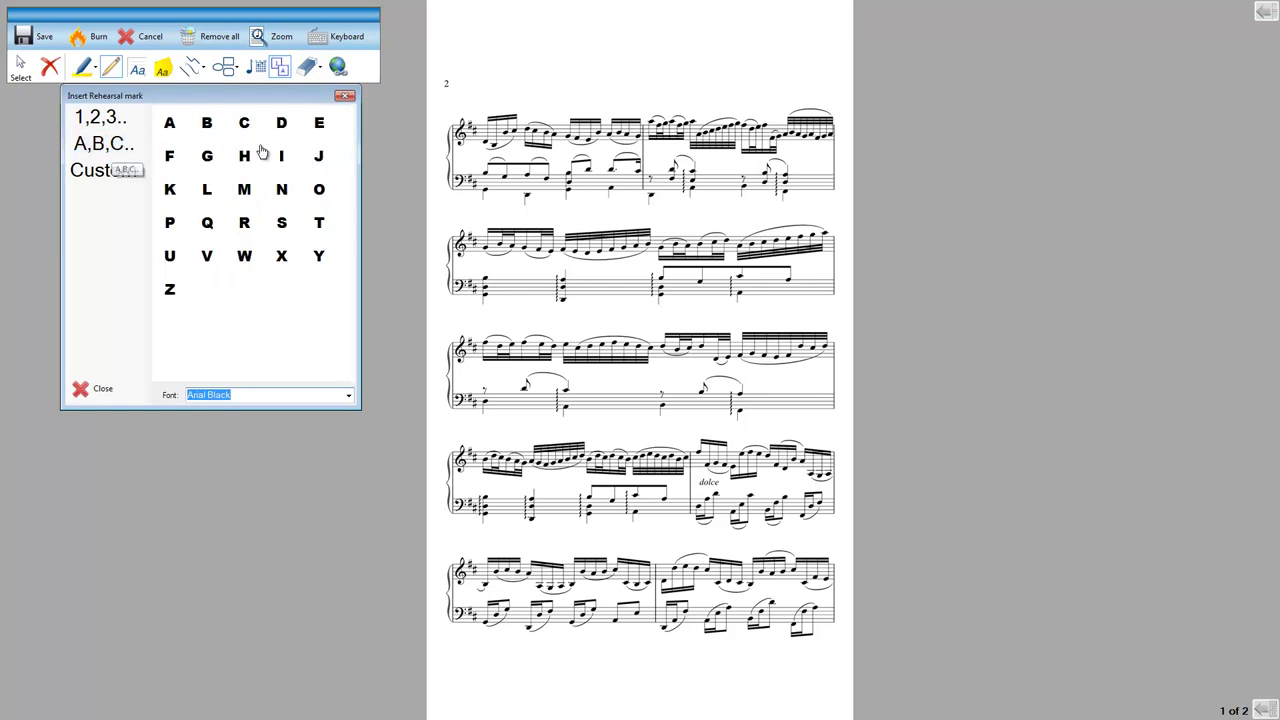
click(171, 124)
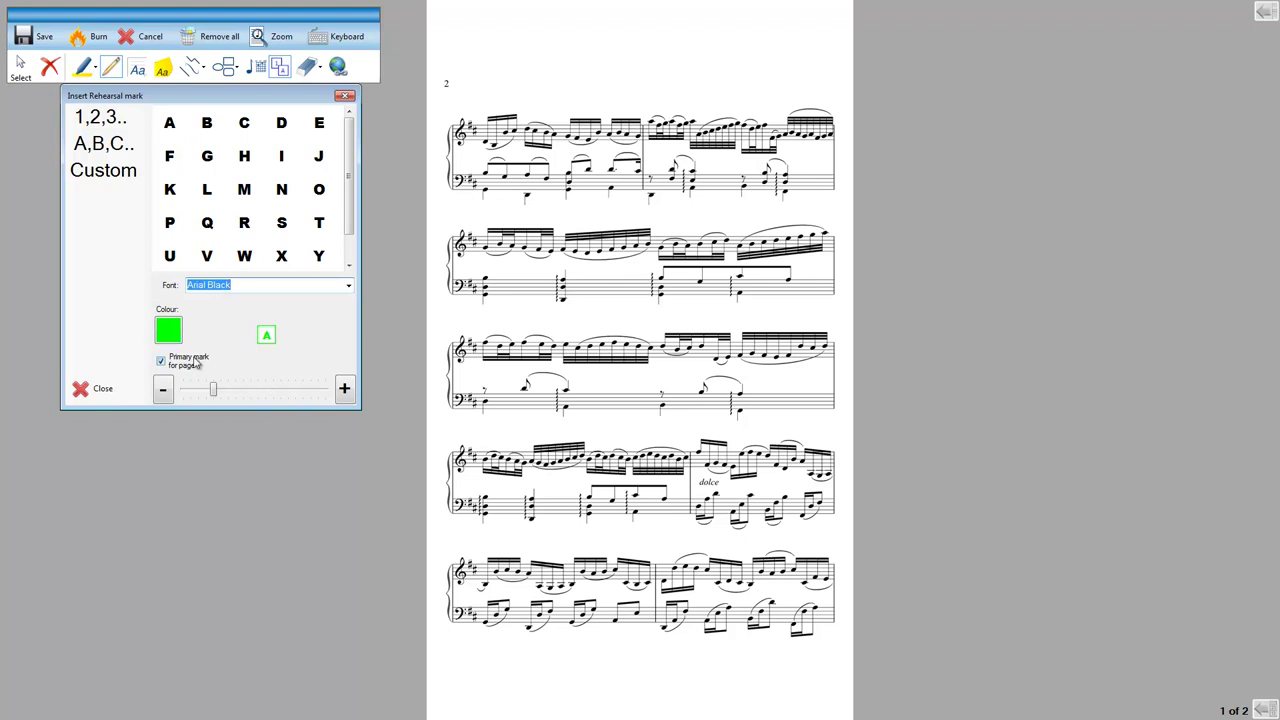
click(462, 426)
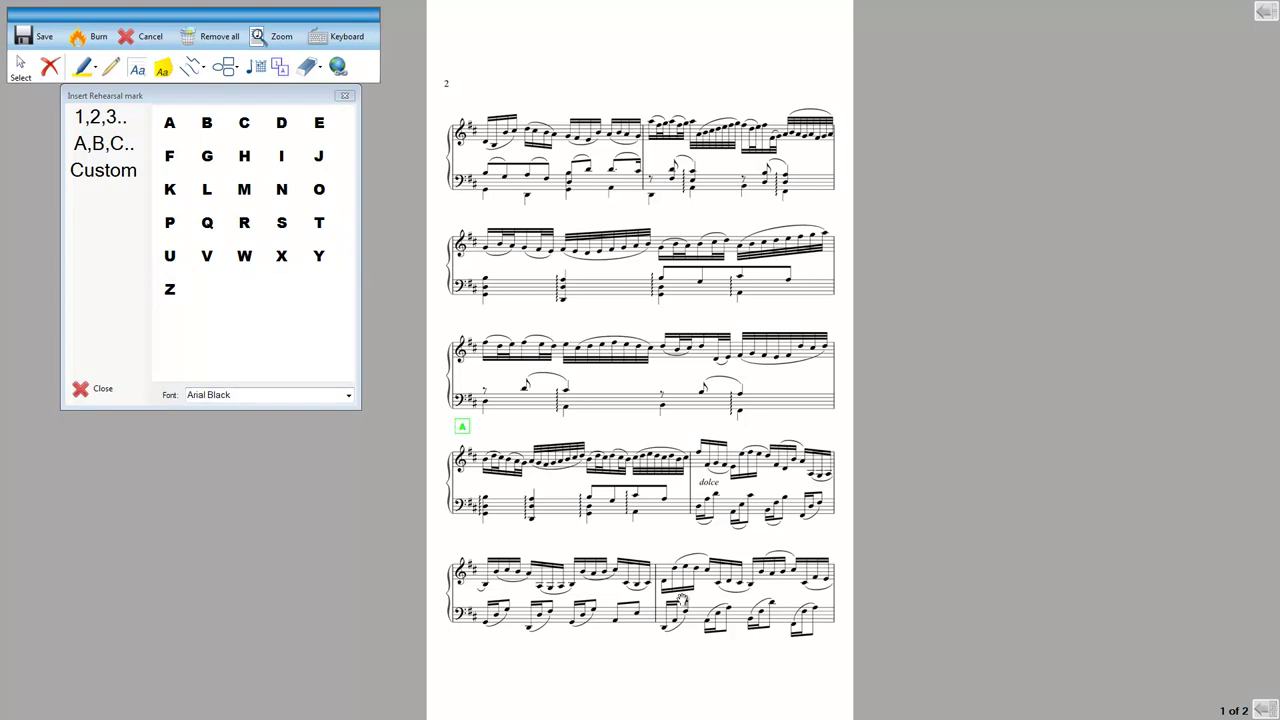
click(40, 38)
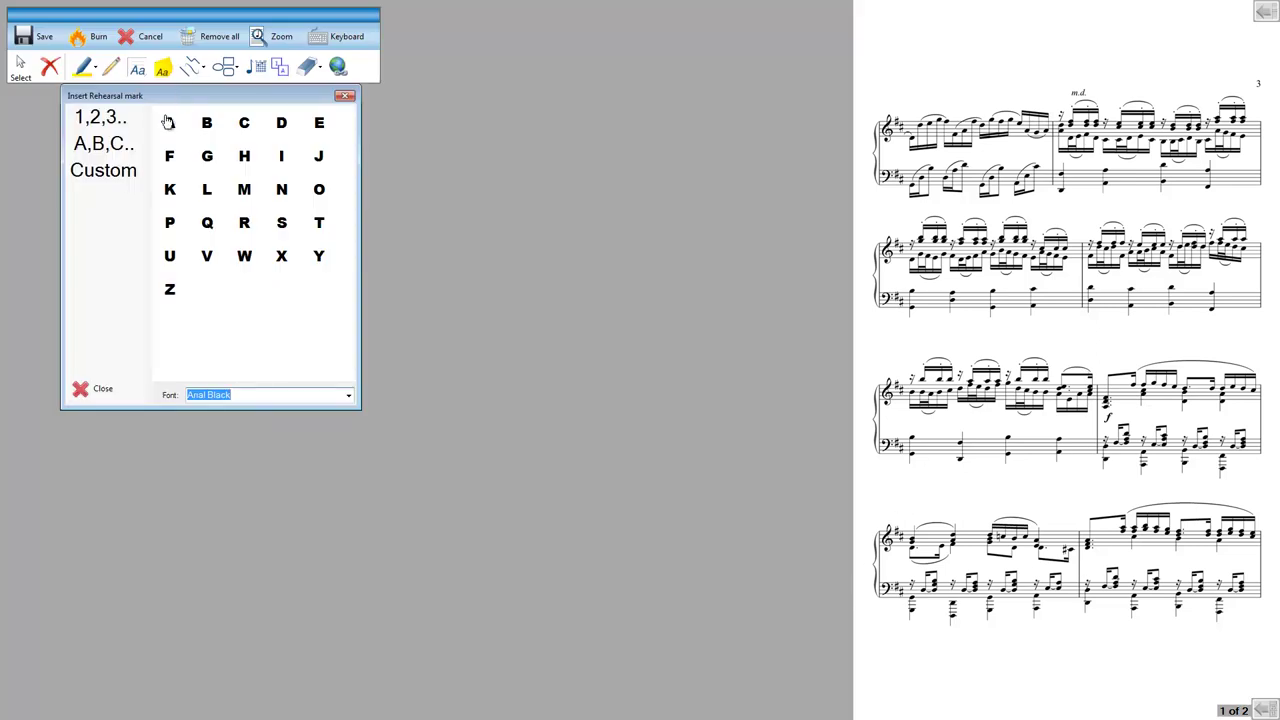
- Place rehearsal mark B above page 3's bottom system and save
click(208, 125)
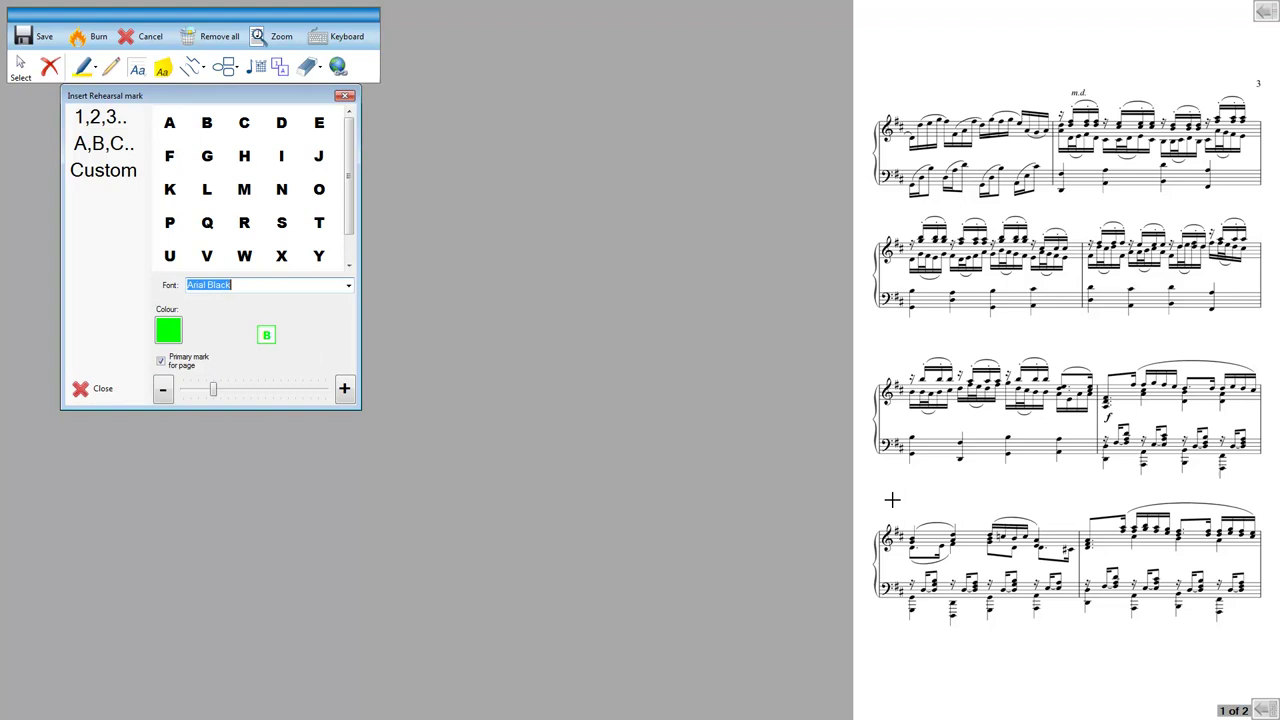
click(913, 511)
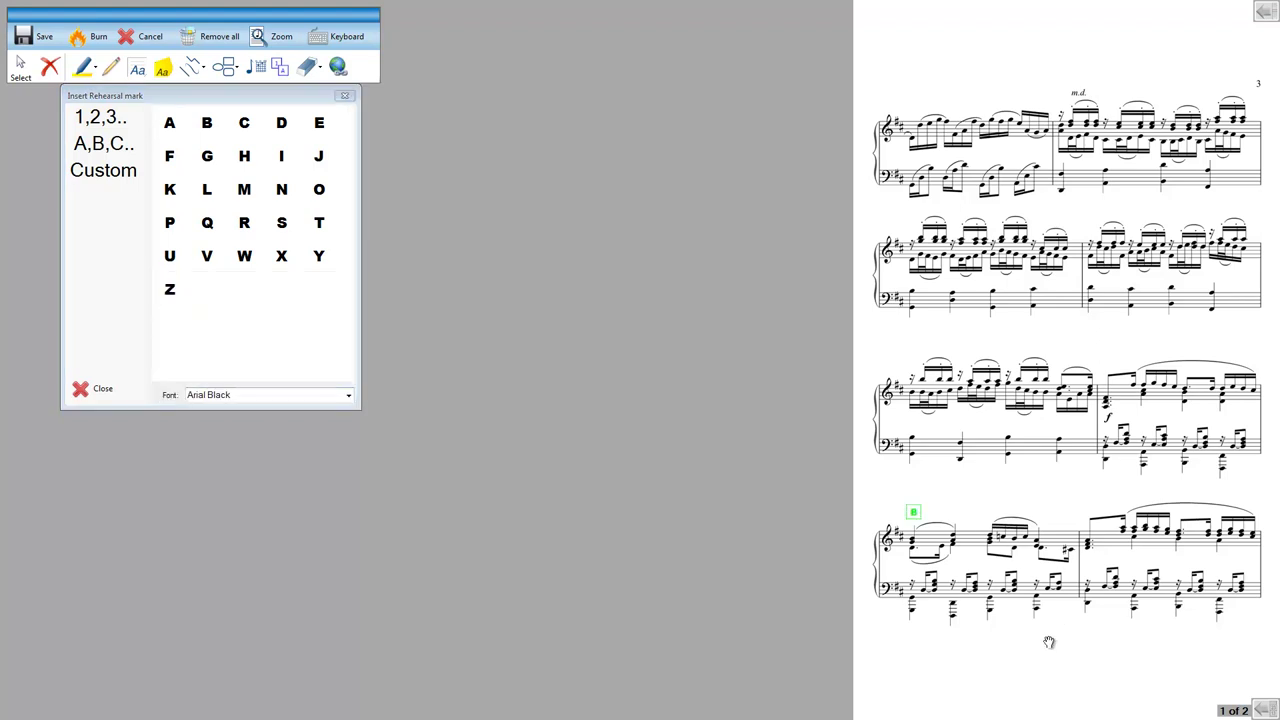
click(23, 42)
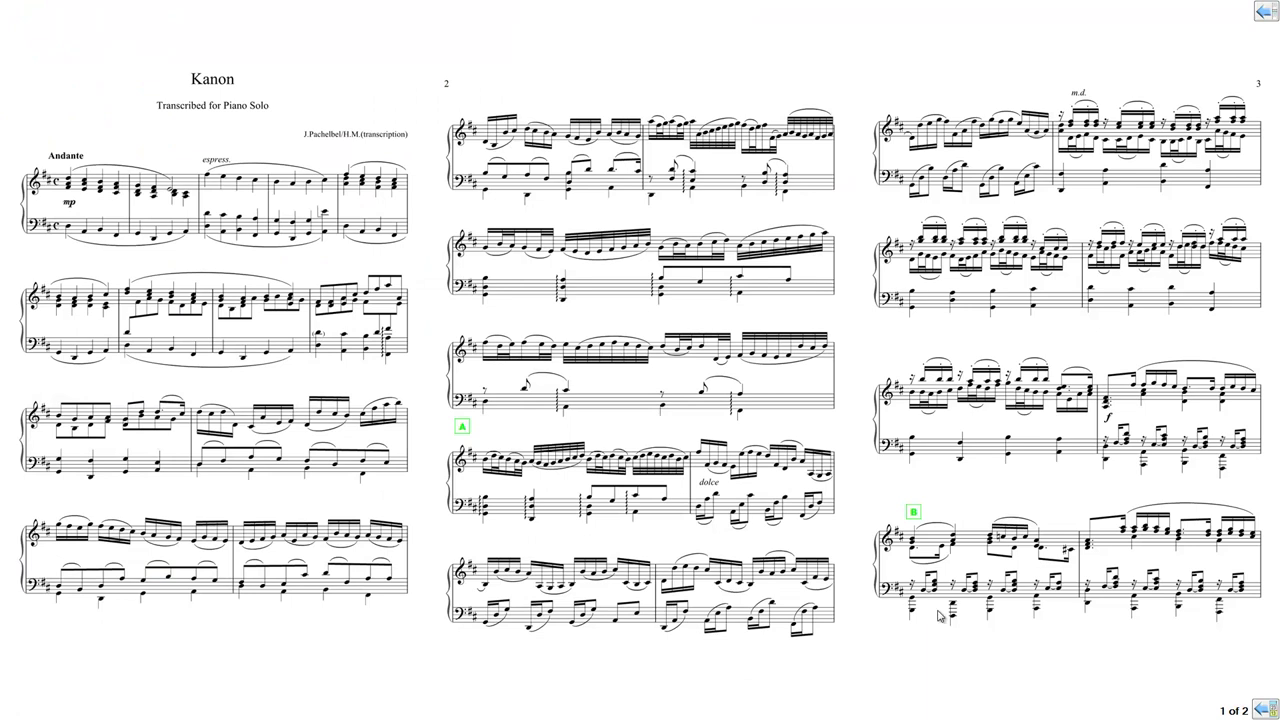
click(1266, 711)
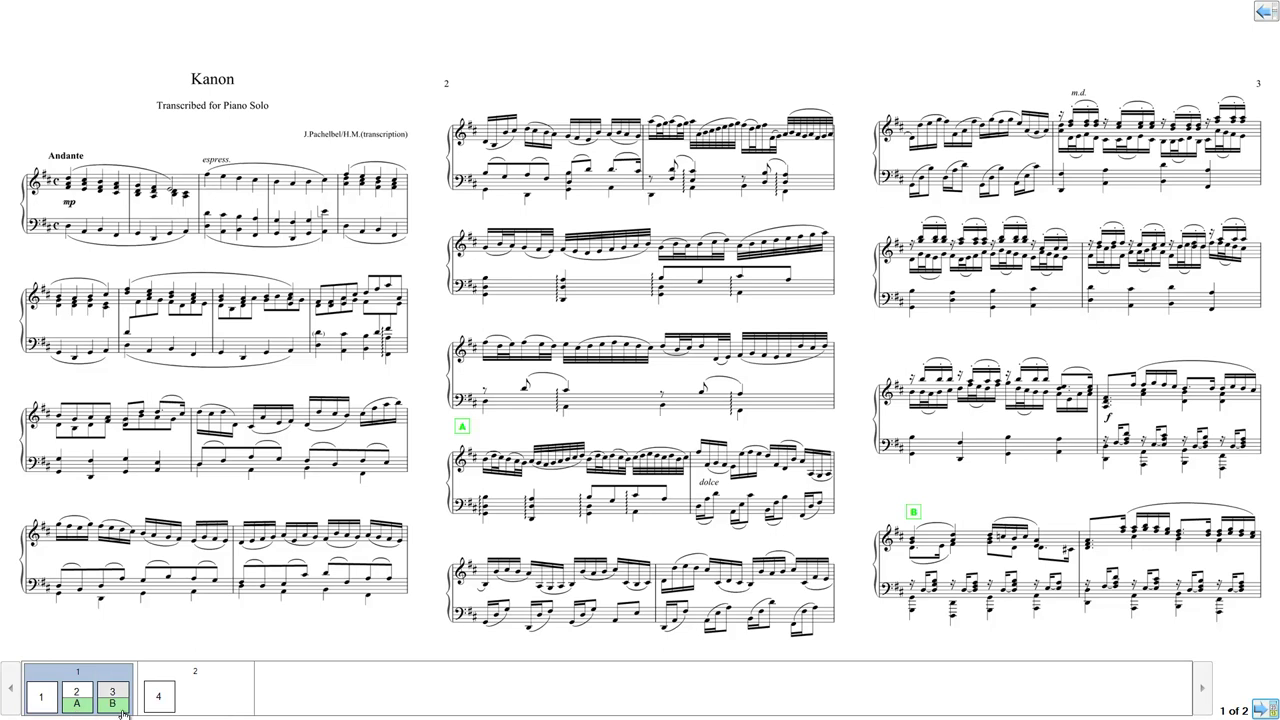
click(162, 700)
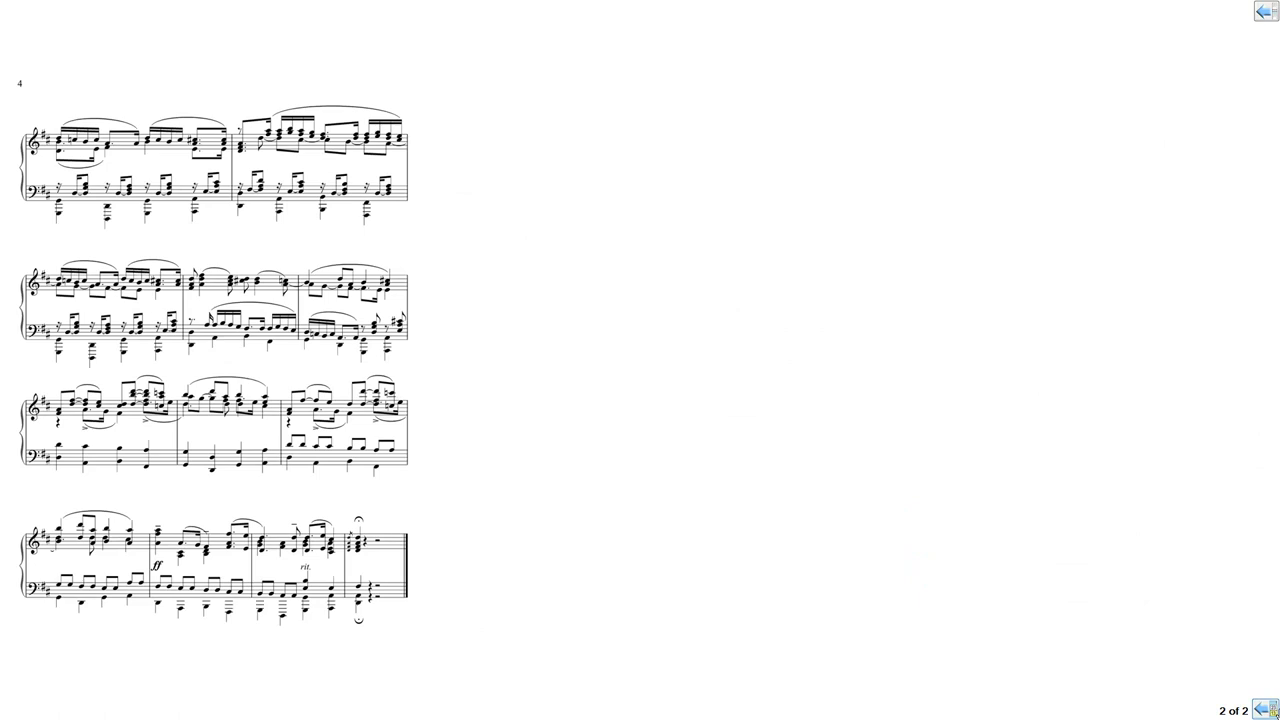
click(1265, 710)
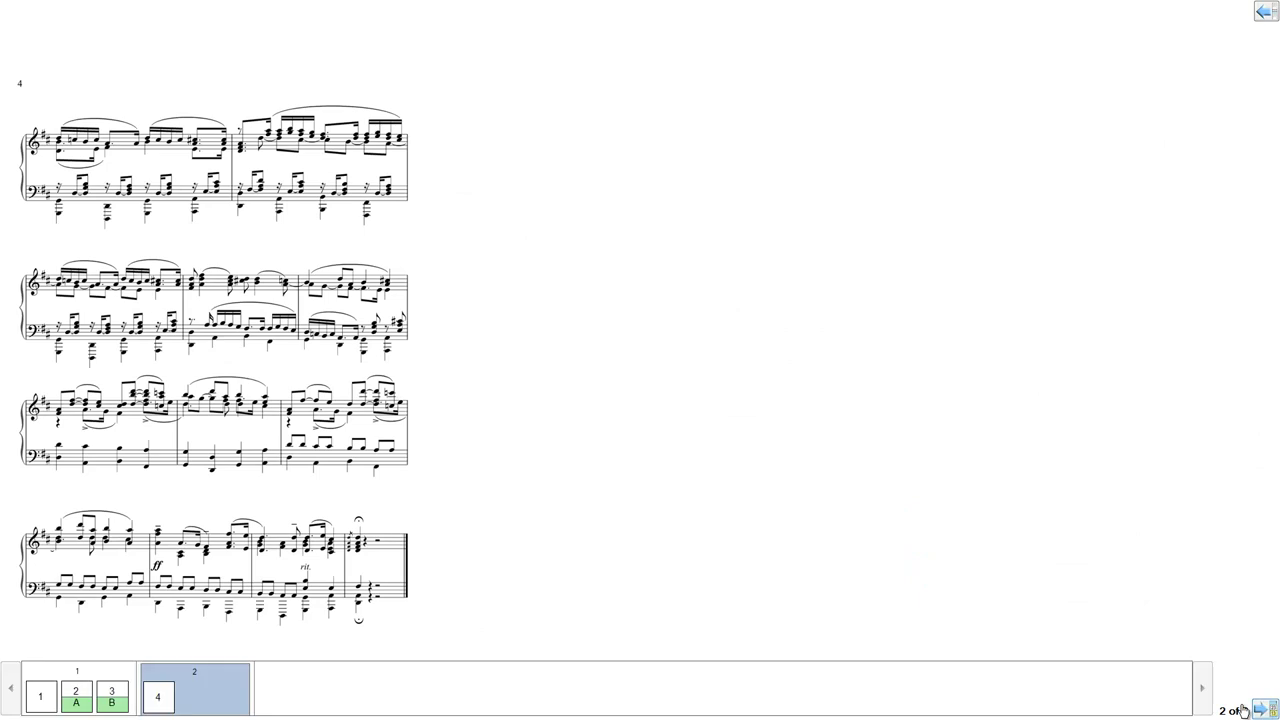
click(80, 705)
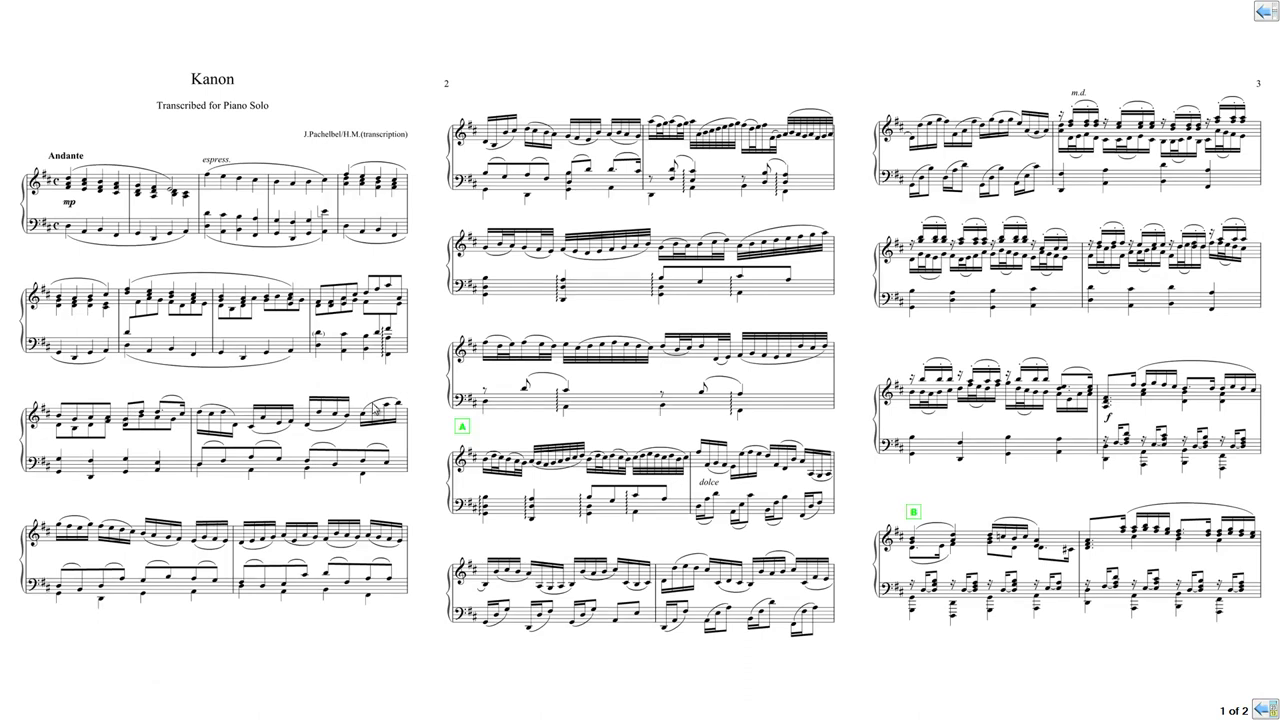
- Leave full screen and set the view to 2 pages per screen
click(23, 21)
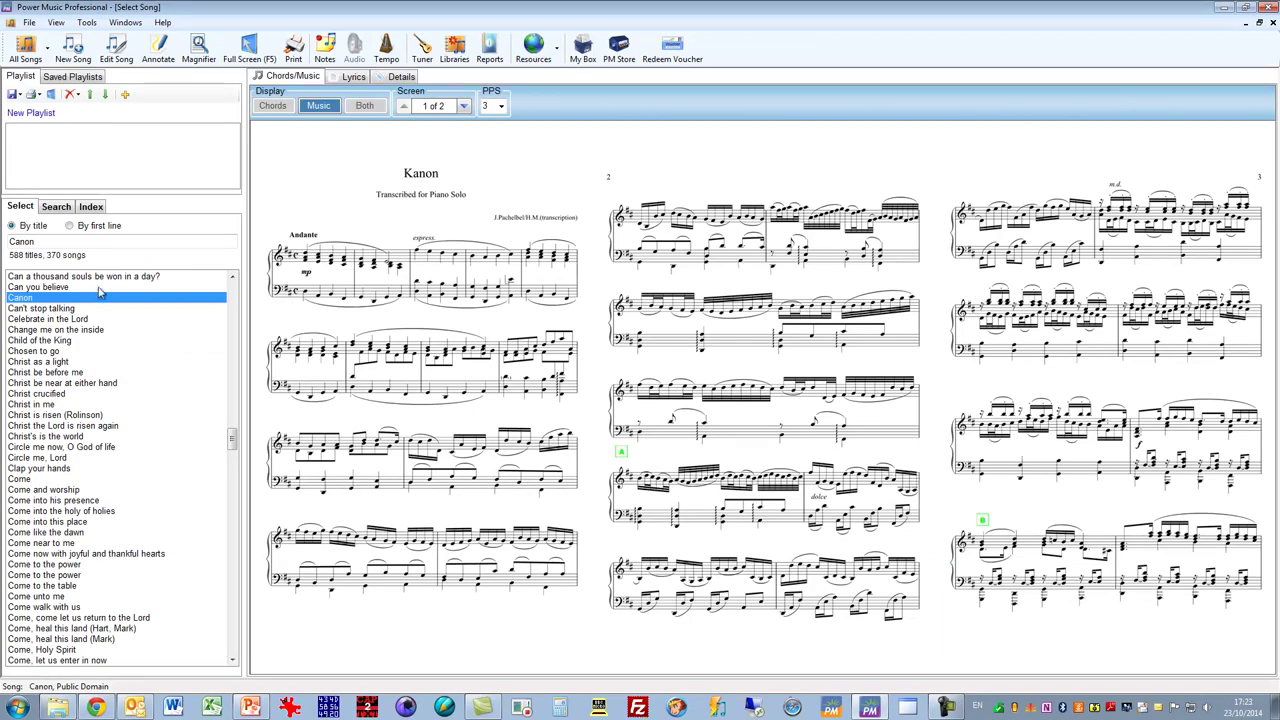
click(501, 107)
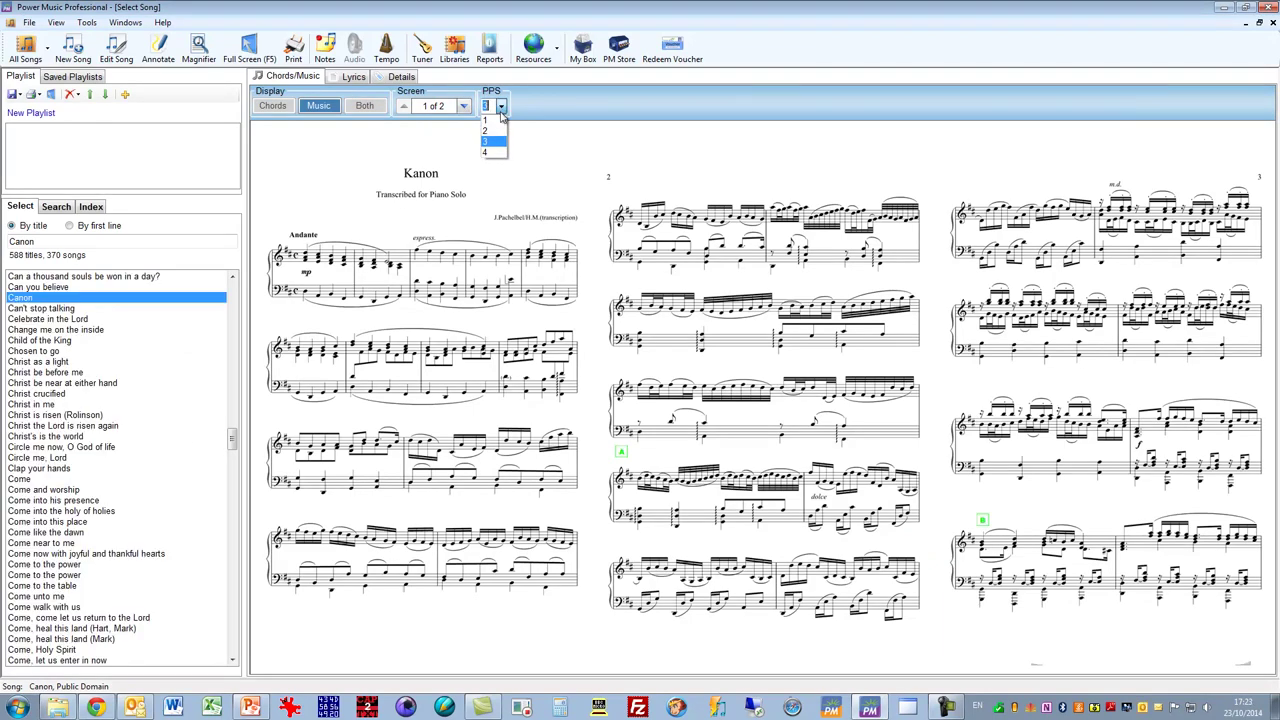
click(491, 131)
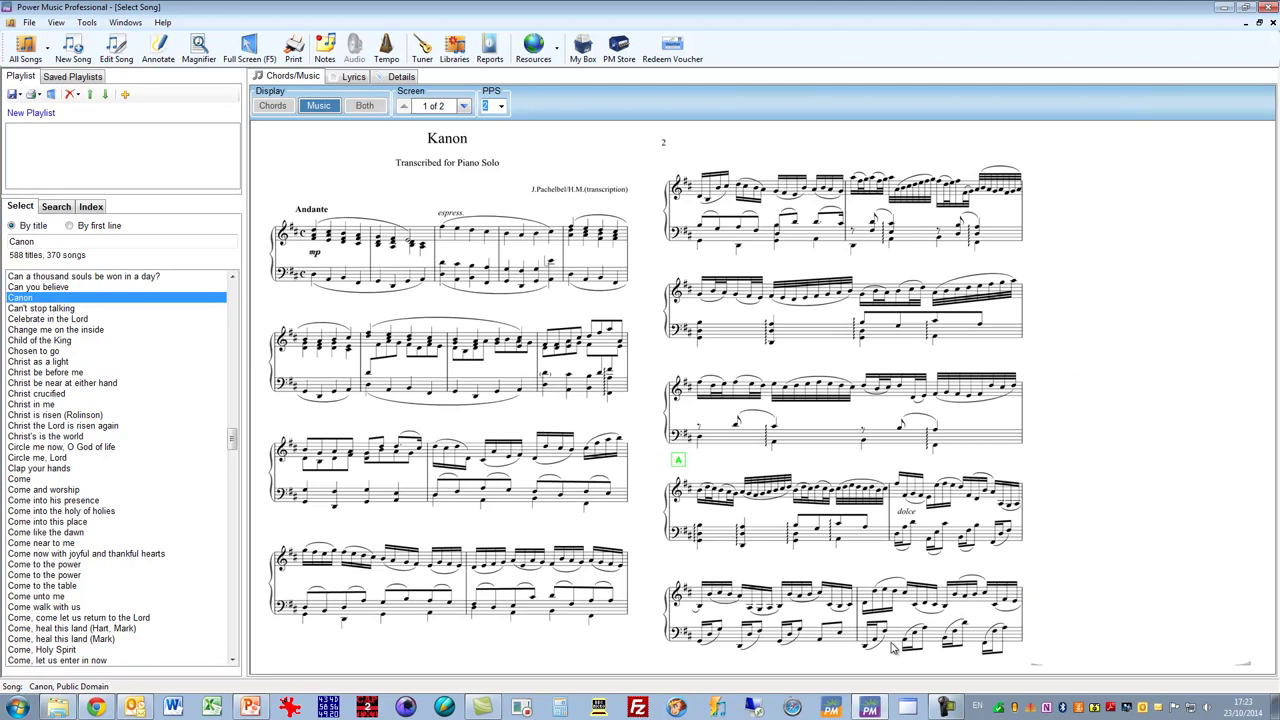
- Preview the score full screen, browsing pages 3–4 and back to 1–2, then exit
click(249, 50)
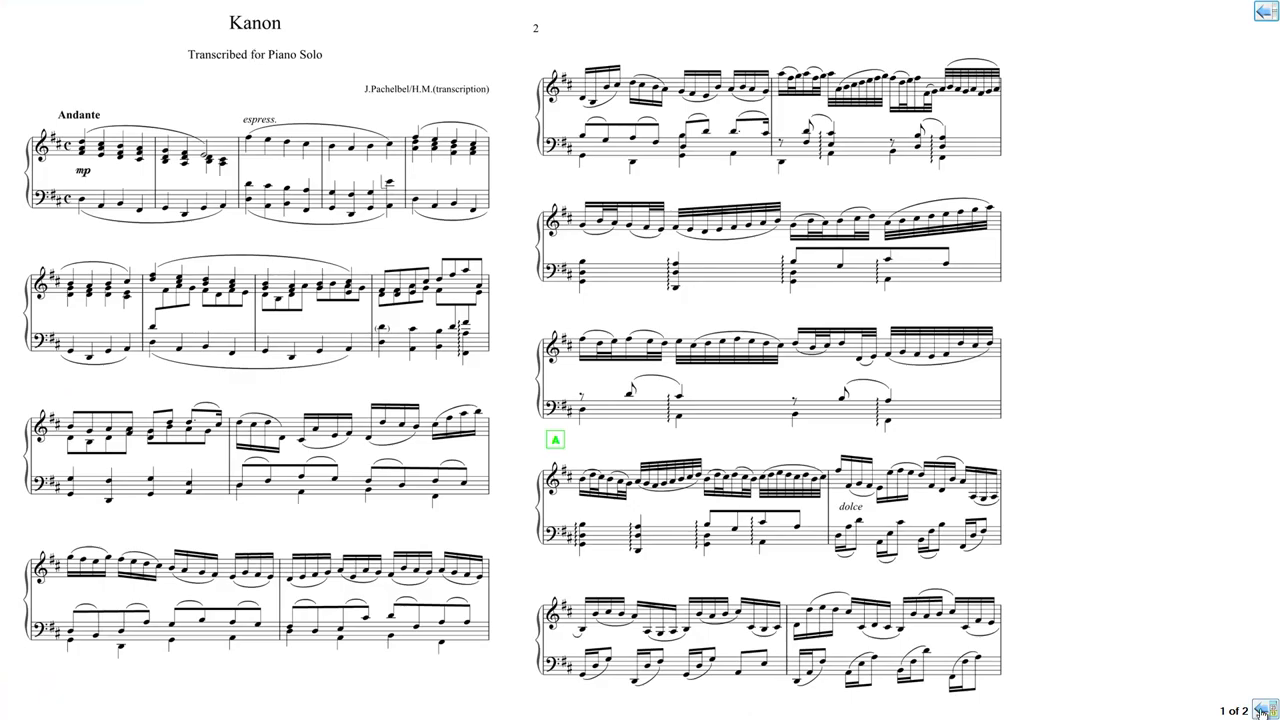
click(1261, 711)
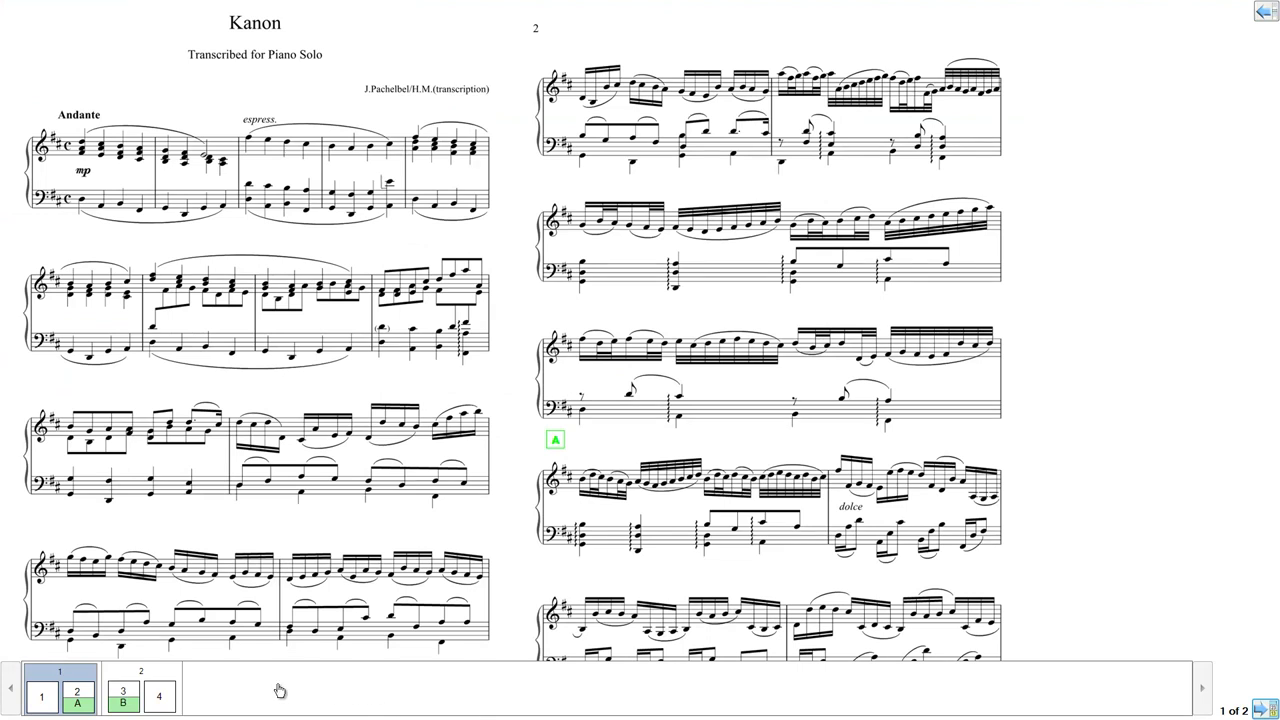
click(124, 697)
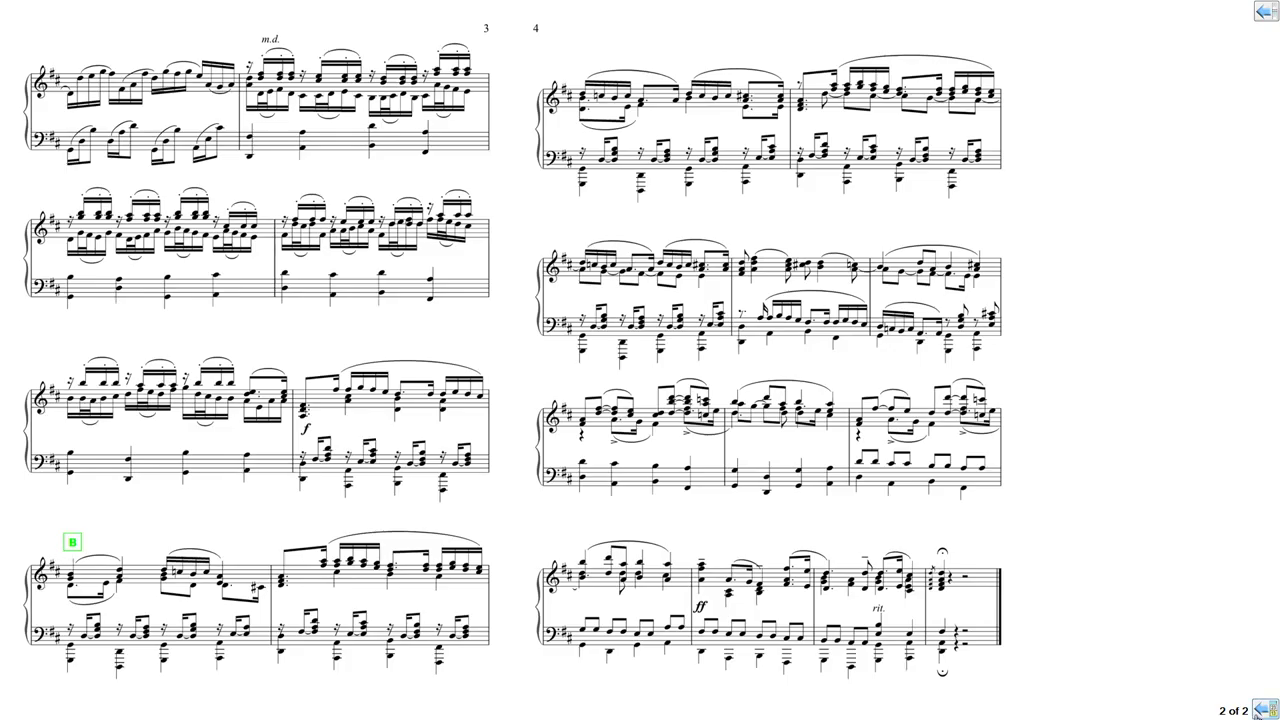
click(1266, 709)
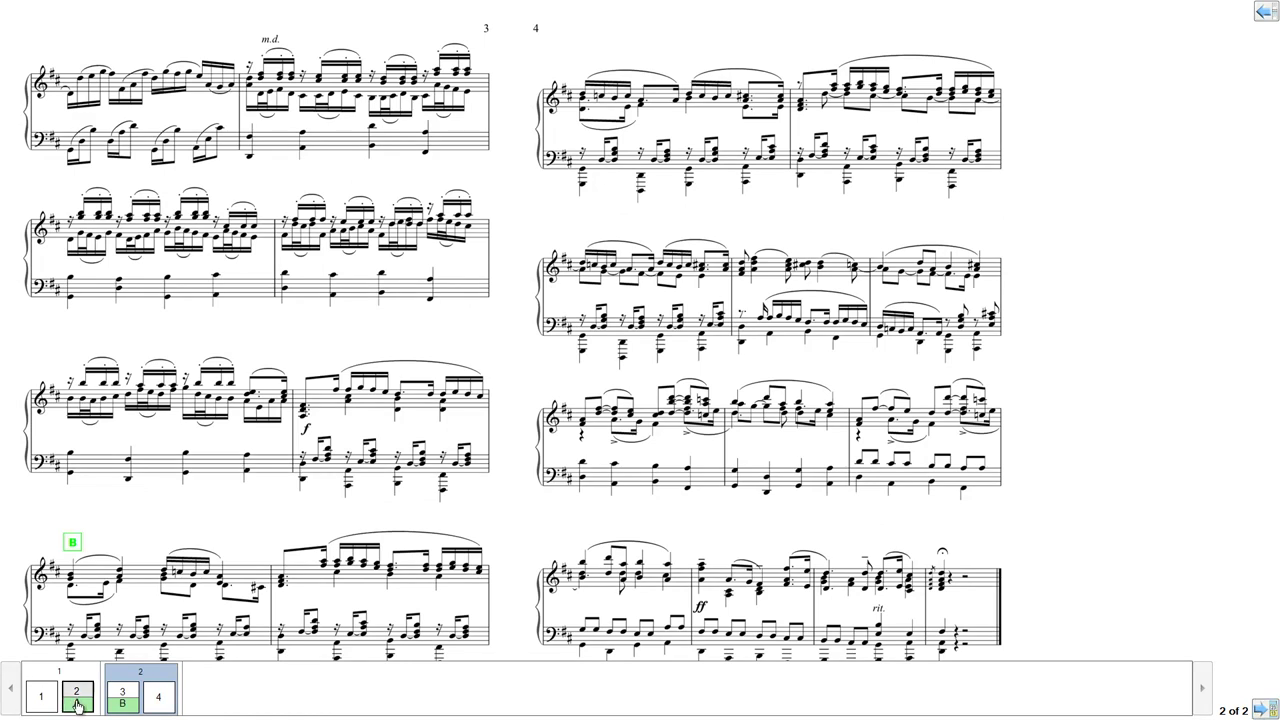
click(78, 706)
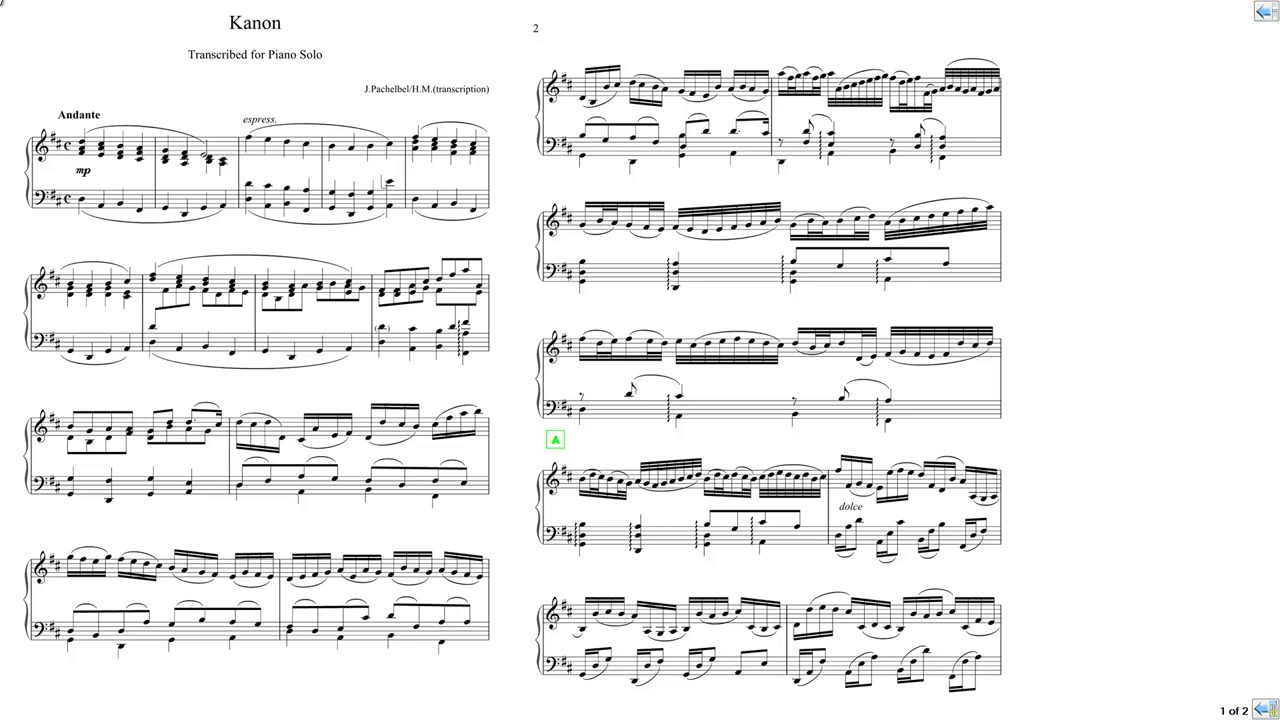
key(Escape)
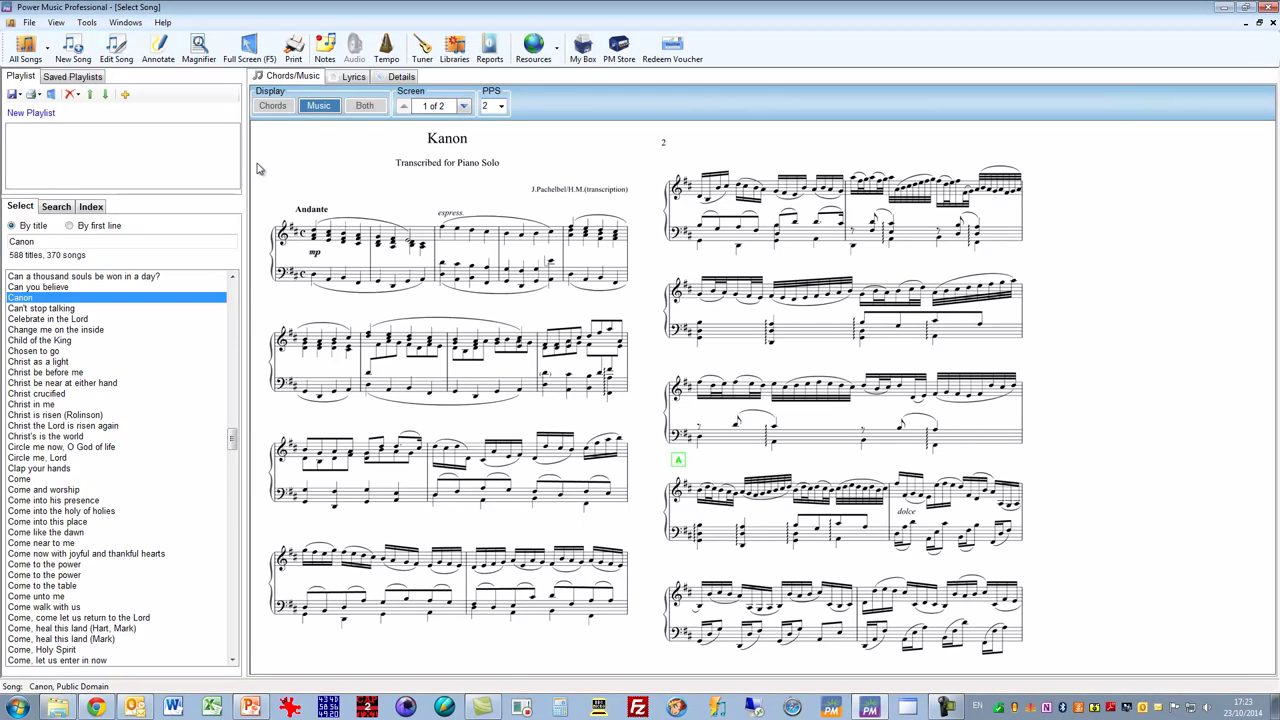